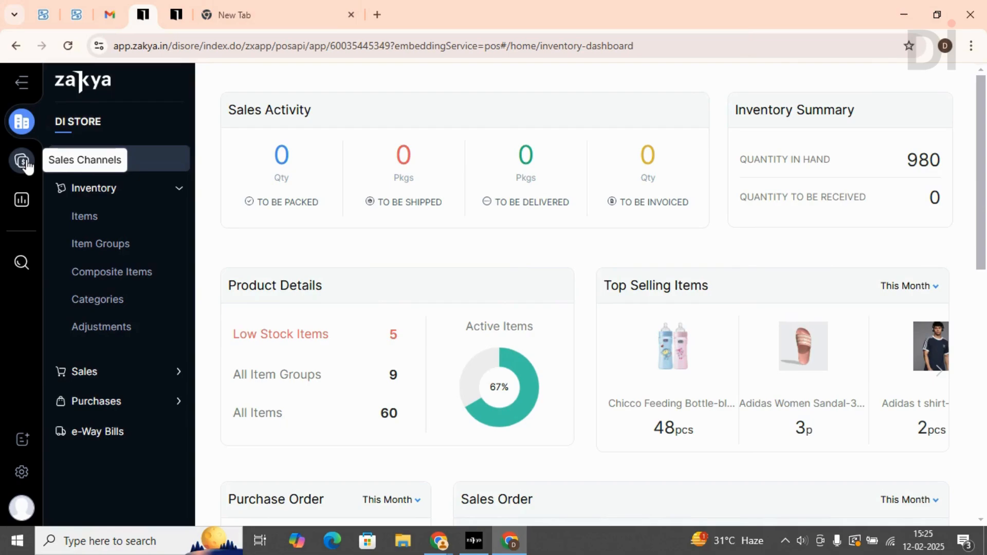
Step: Open the mobile store overview under the sales channels and copy the store URL
{"action": "left_click", "coordinate": [26, 162]}
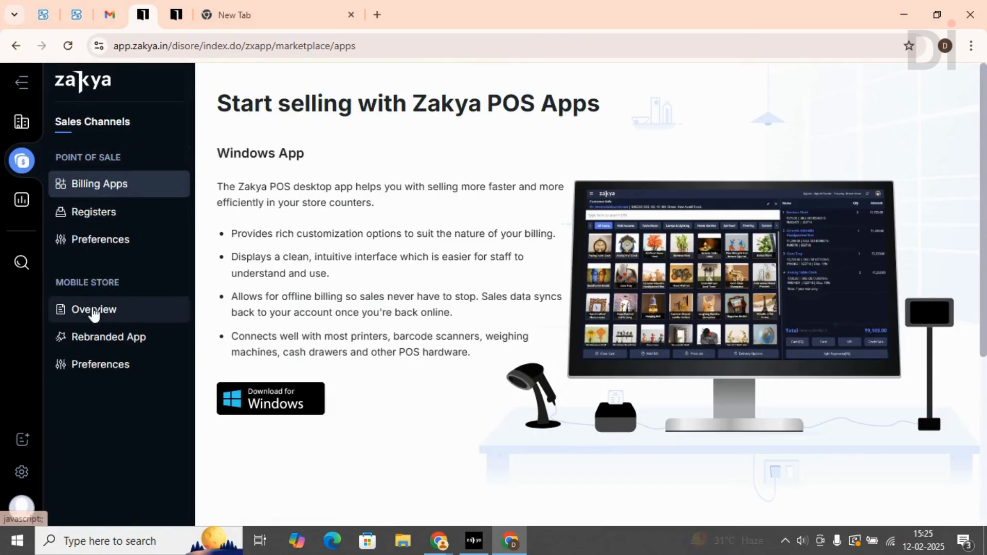
{"action": "left_click", "coordinate": [93, 312]}
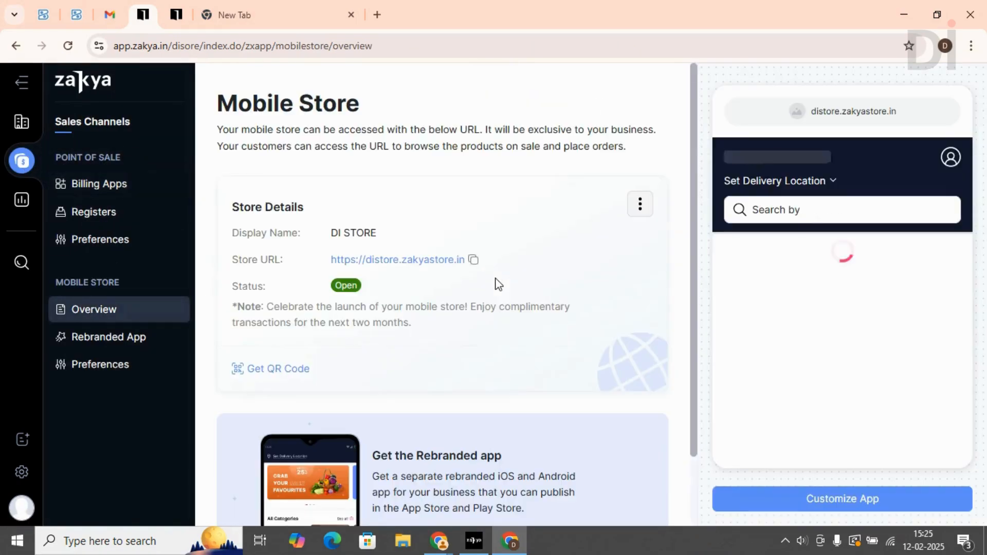
{"action": "left_click", "coordinate": [470, 261]}
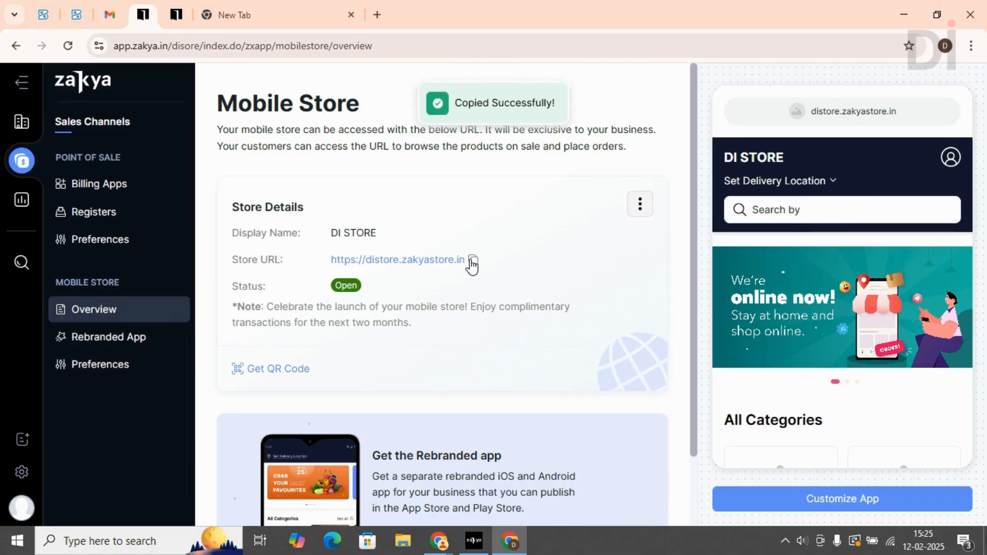
Step: View the mobile store's promotional poster and QR code, and close the preview
{"action": "scroll", "coordinate": [470, 262], "scroll_direction": "down", "scroll_amount": 2}
{"action": "left_click", "coordinate": [275, 302]}
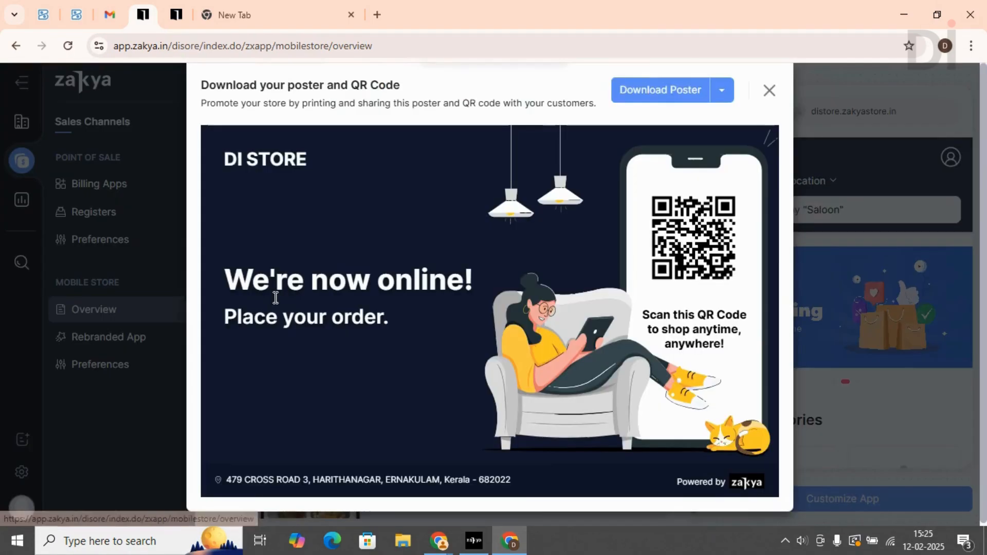
{"action": "left_click", "coordinate": [767, 93]}
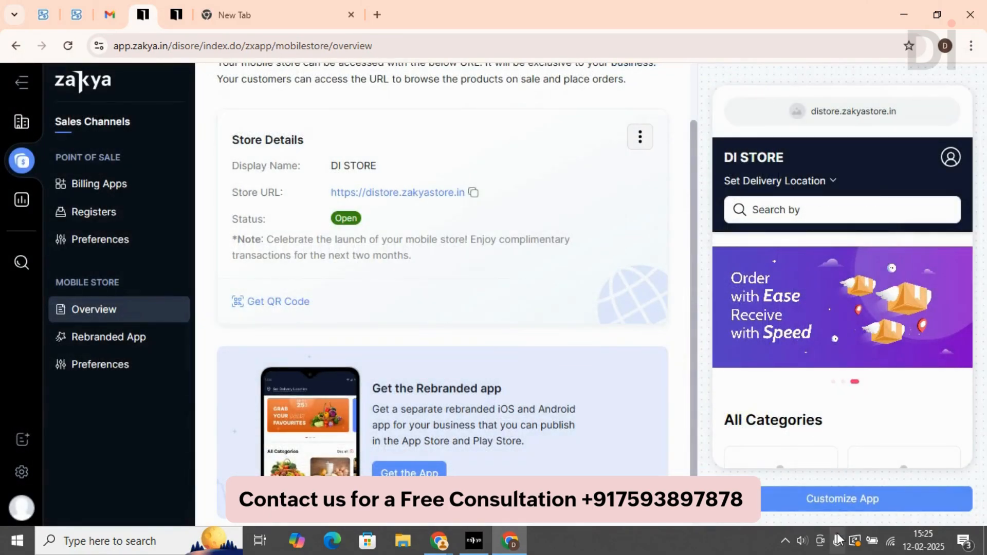
Step: Open the mobile store's customization view, look through the Home Layout page down to the footer, and close it
{"action": "left_click", "coordinate": [846, 508]}
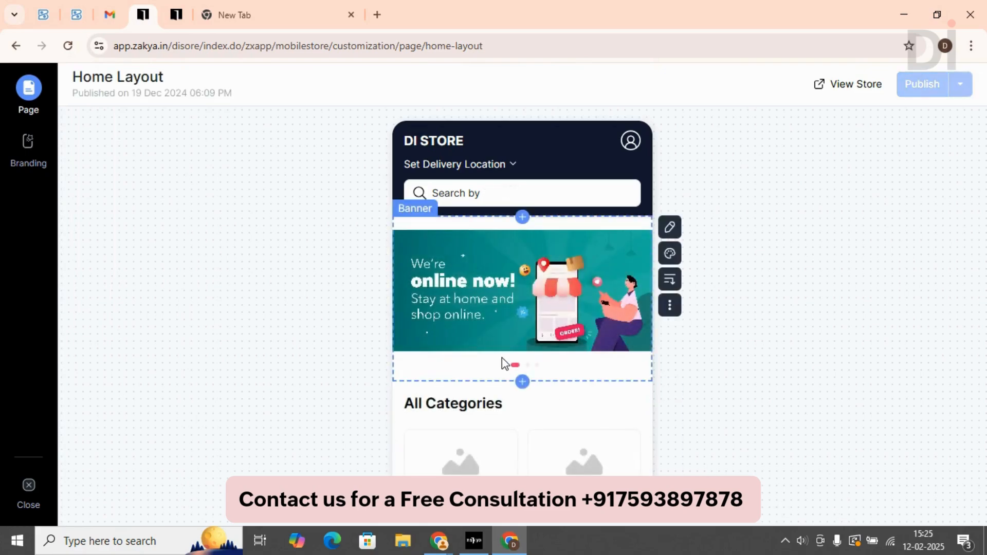
{"action": "scroll", "coordinate": [501, 356], "scroll_direction": "down", "scroll_amount": 5}
{"action": "scroll", "coordinate": [503, 363], "scroll_direction": "down", "scroll_amount": 10}
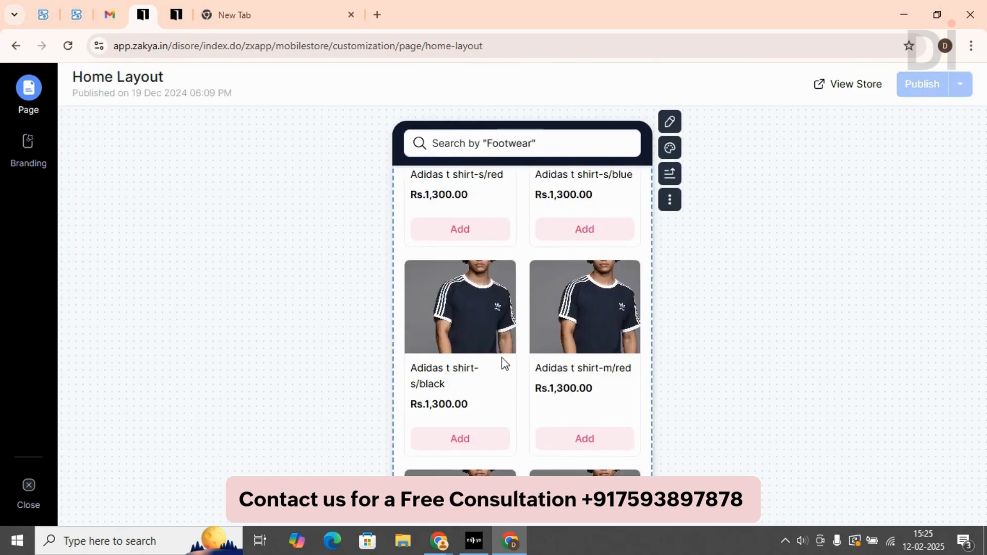
{"action": "scroll", "coordinate": [502, 358], "scroll_direction": "down", "scroll_amount": 2}
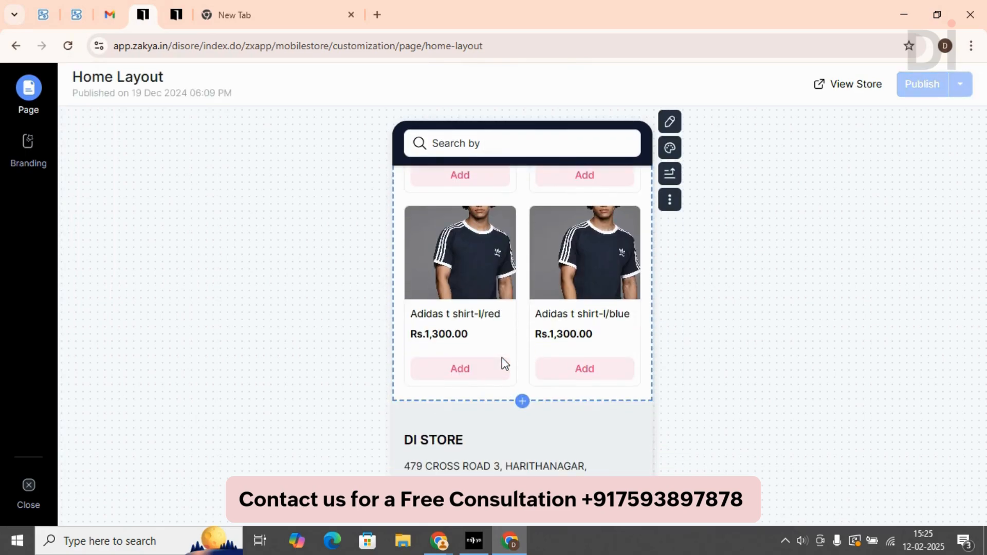
{"action": "left_click", "coordinate": [27, 486]}
{"action": "left_click", "coordinate": [276, 14]}
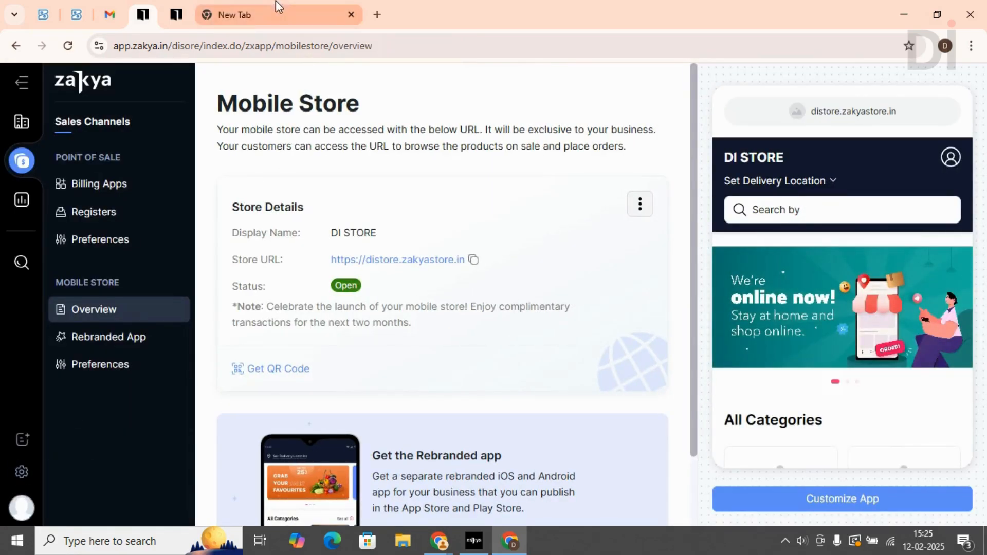
{"action": "left_click", "coordinate": [285, 38]}
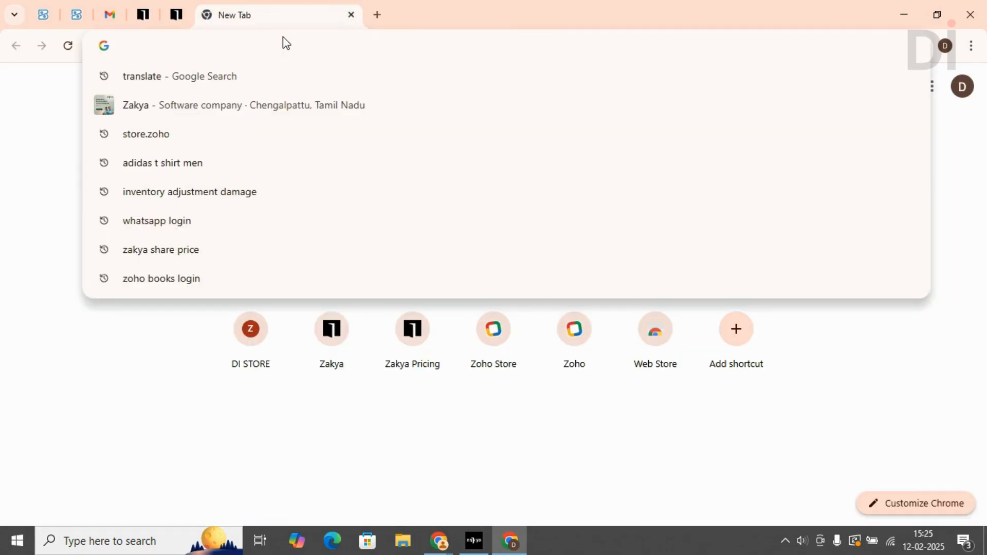
{"action": "type", "text": "https://distore.zakyastore.in"}
{"action": "key", "text": "Return"}
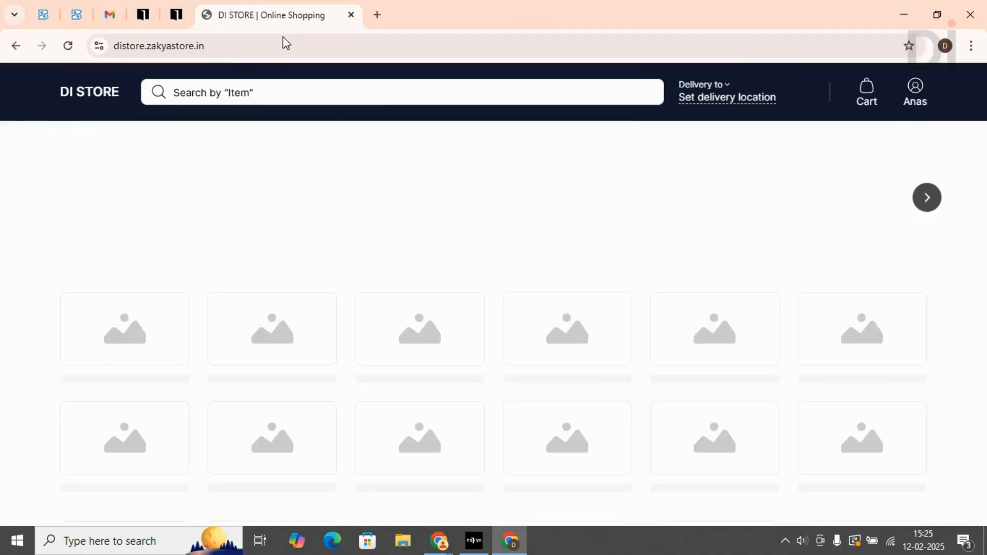
Step: Add one Adidas t shirt-s/blue and one Adidas Women Sandal-37/Red to the shopping cart
{"action": "scroll", "coordinate": [365, 343], "scroll_direction": "down", "scroll_amount": 6}
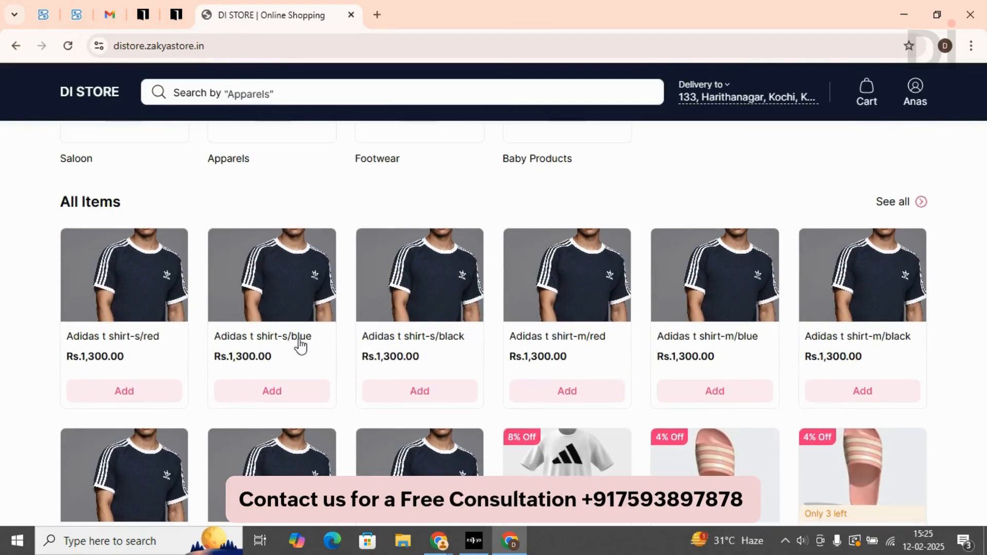
{"action": "scroll", "coordinate": [427, 360], "scroll_direction": "down", "scroll_amount": 2}
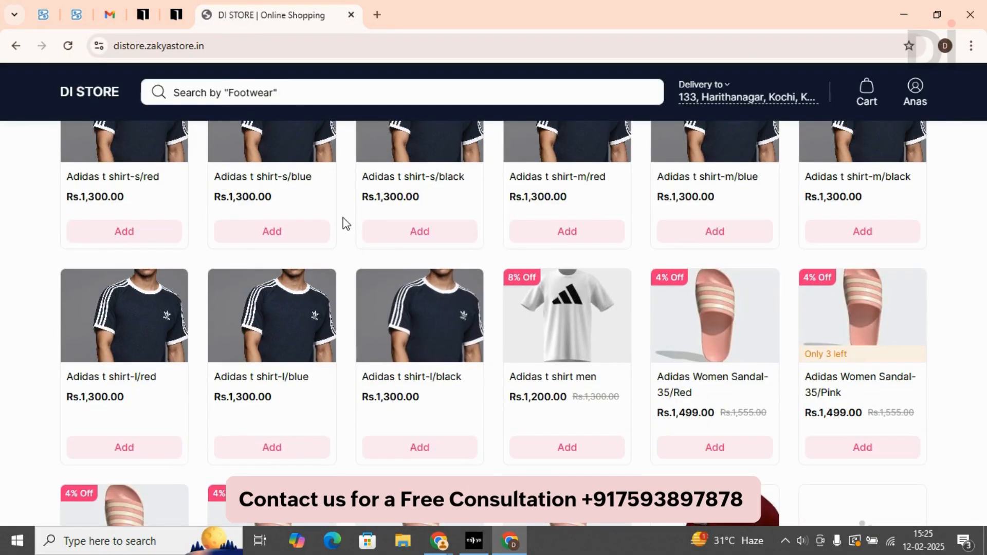
{"action": "left_click", "coordinate": [293, 229]}
{"action": "scroll", "coordinate": [428, 350], "scroll_direction": "down", "scroll_amount": 2}
{"action": "scroll", "coordinate": [428, 350], "scroll_direction": "down", "scroll_amount": 1}
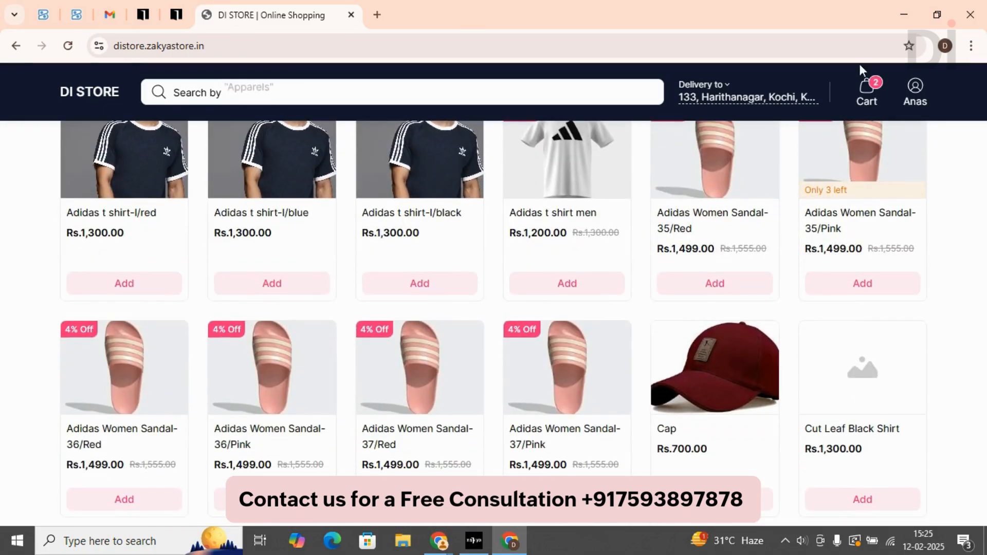
Step: Check out the cart and place the order with Pay on Delivery as the payment method
{"action": "left_click", "coordinate": [867, 94]}
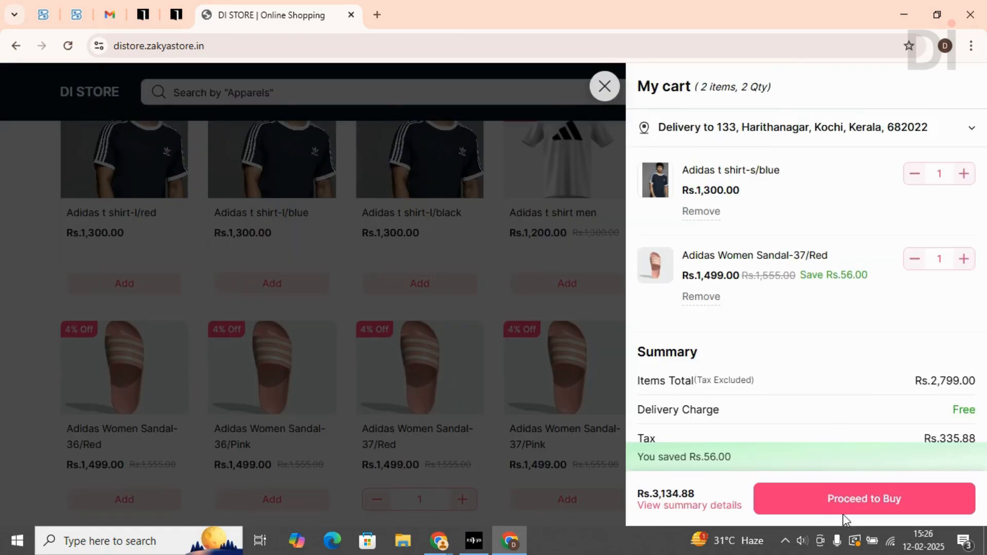
{"action": "left_click", "coordinate": [873, 502]}
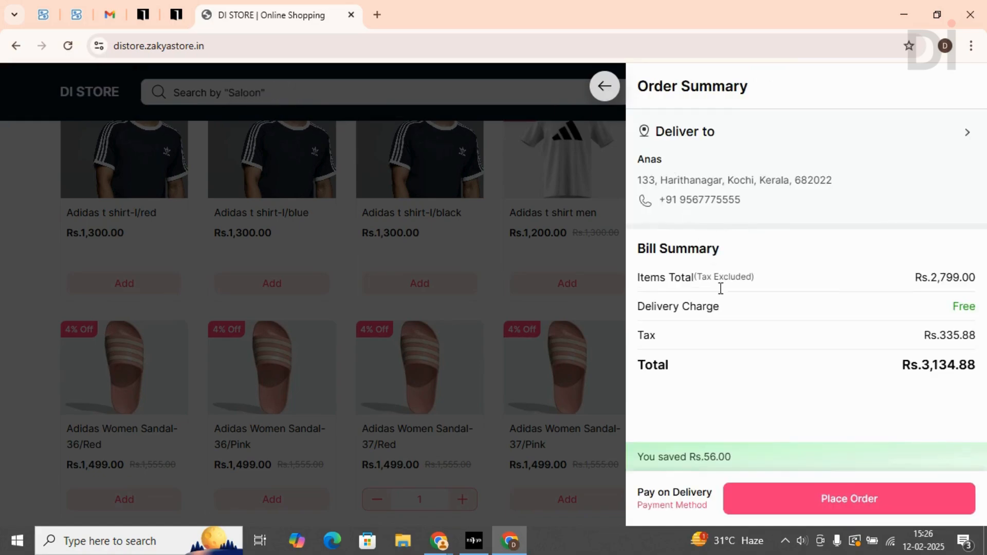
{"action": "left_click", "coordinate": [804, 500]}
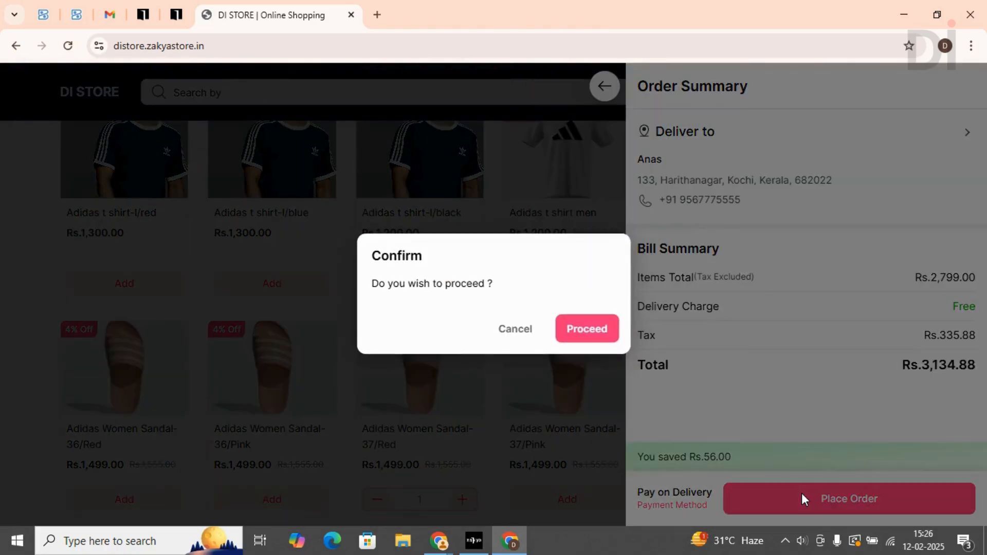
{"action": "left_click", "coordinate": [601, 331]}
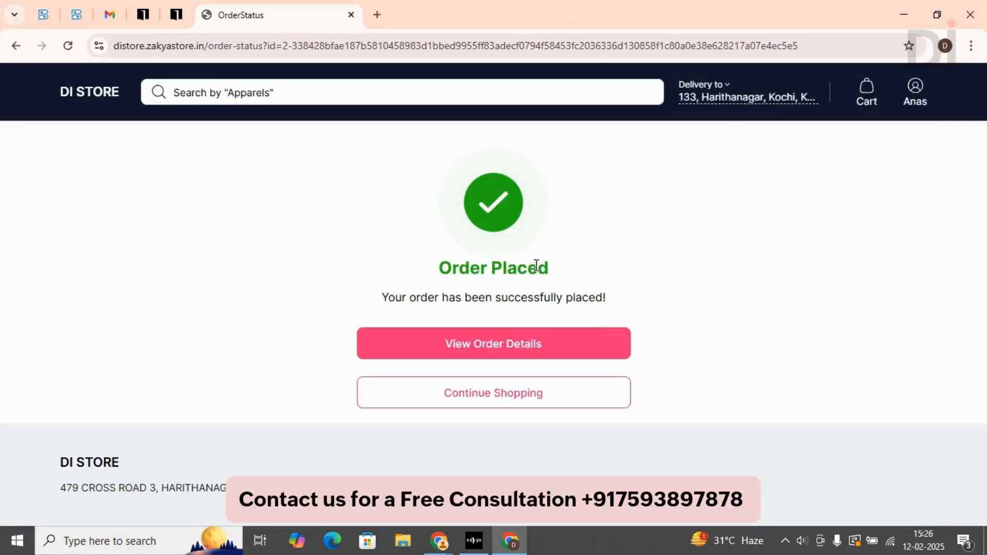
Step: Switch back to the Zakya back office and open the list of all sales orders
{"action": "left_click", "coordinate": [153, 12]}
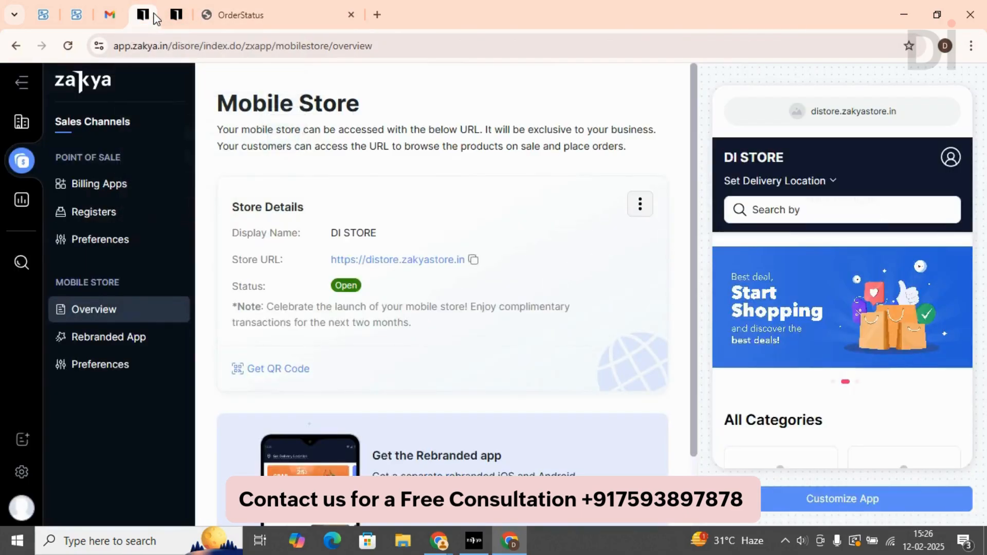
{"action": "left_click", "coordinate": [18, 129]}
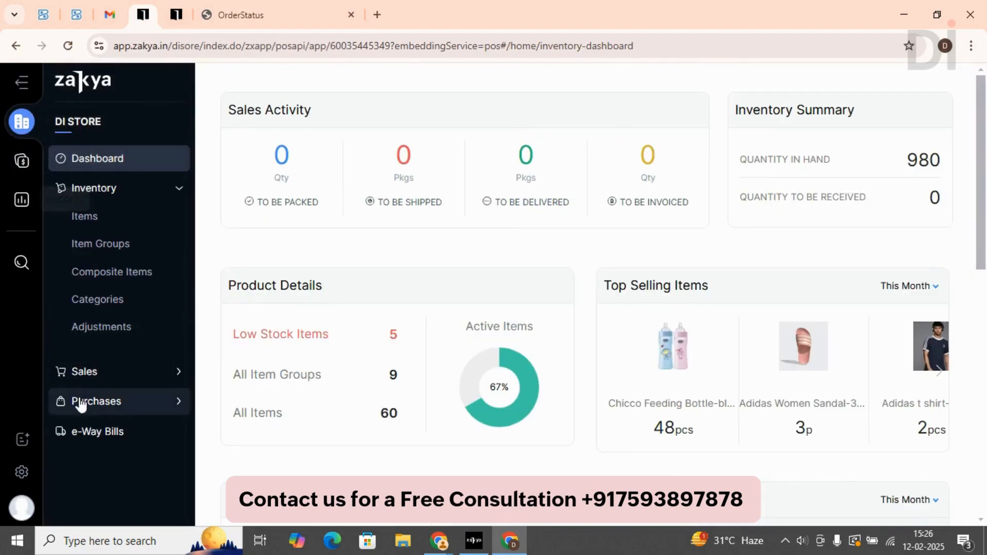
{"action": "left_click", "coordinate": [106, 371]}
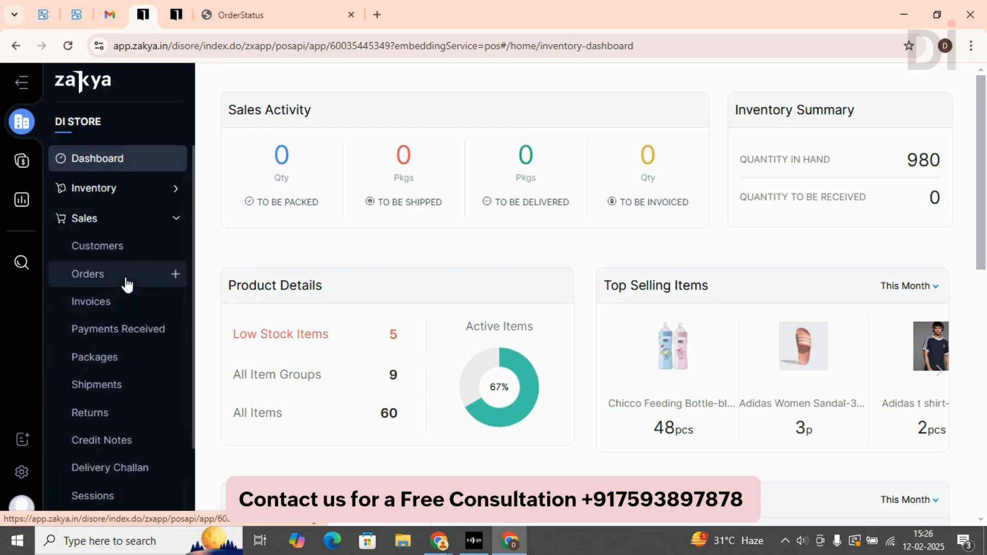
{"action": "left_click", "coordinate": [127, 283]}
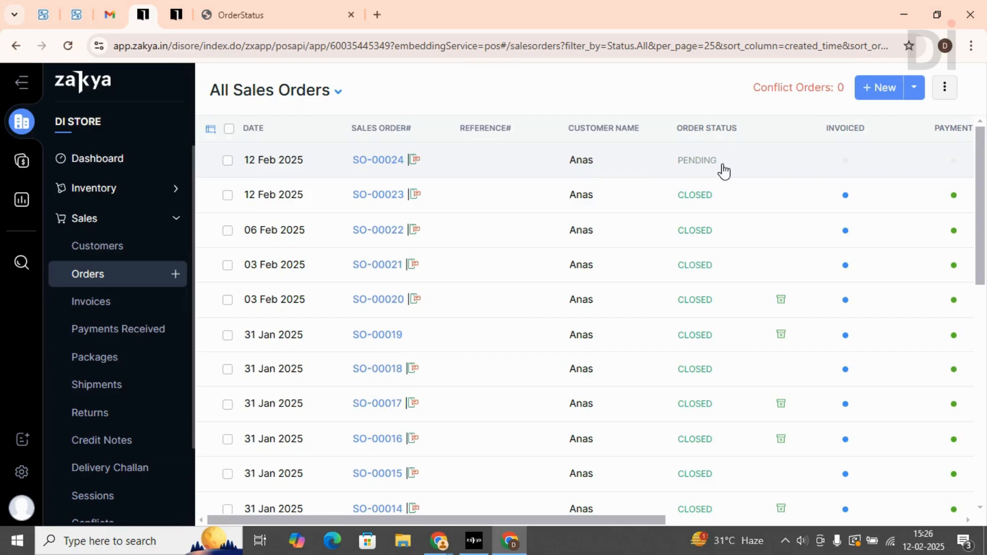
Step: Check the status columns of the newest pending sales order, open the order and mark it as confirmed
{"action": "scroll", "coordinate": [723, 170], "scroll_direction": "right", "scroll_amount": 5}
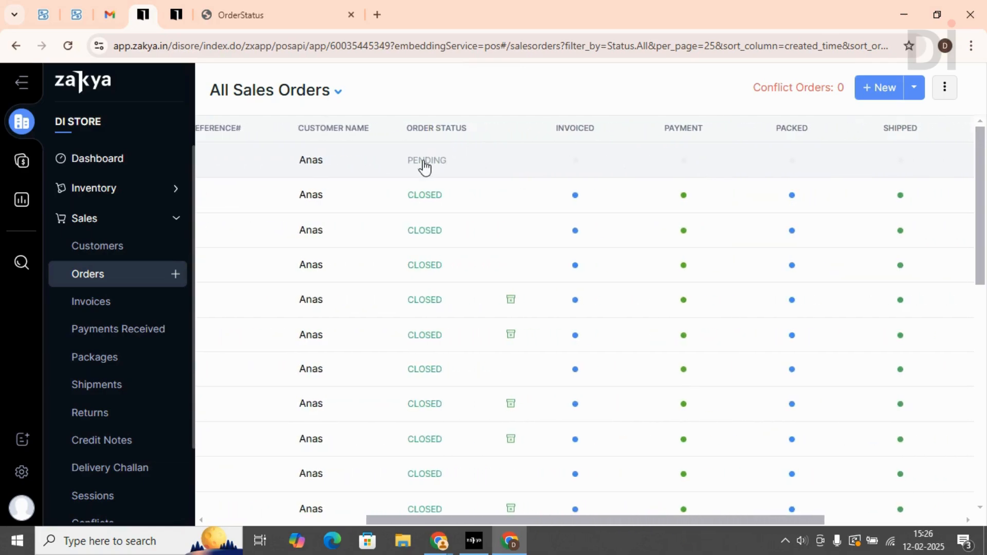
{"action": "scroll", "coordinate": [634, 169], "scroll_direction": "right", "scroll_amount": 1}
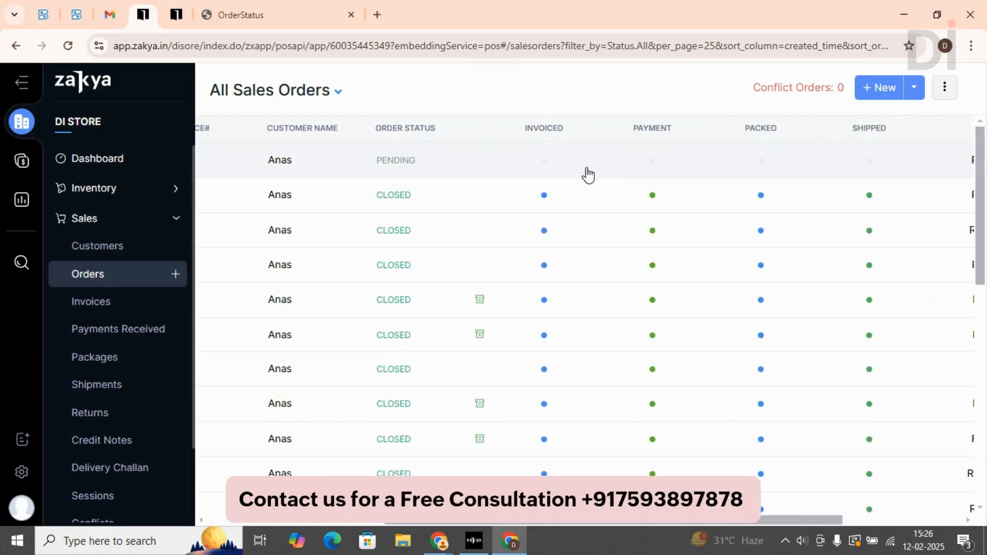
{"action": "scroll", "coordinate": [866, 180], "scroll_direction": "right", "scroll_amount": 2}
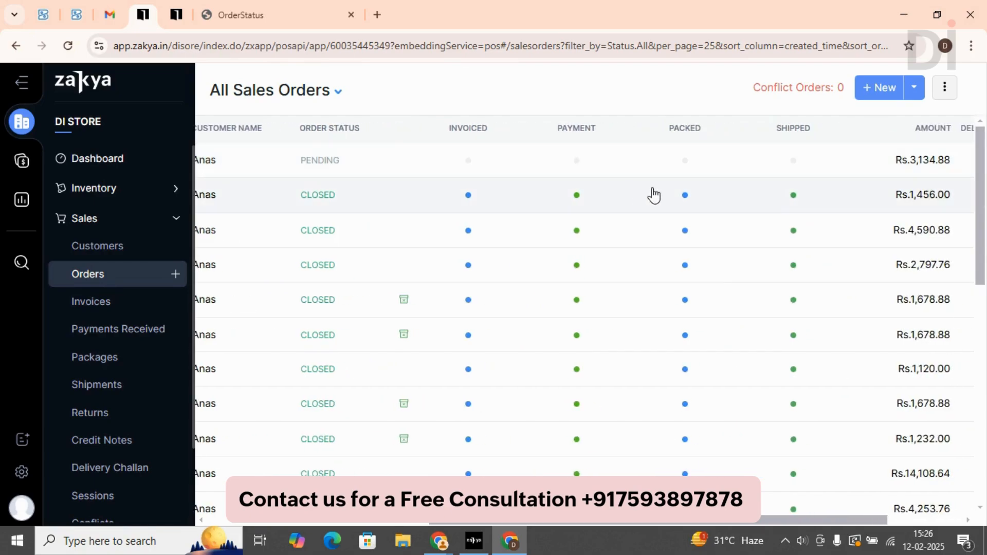
{"action": "scroll", "coordinate": [652, 194], "scroll_direction": "left", "scroll_amount": 6}
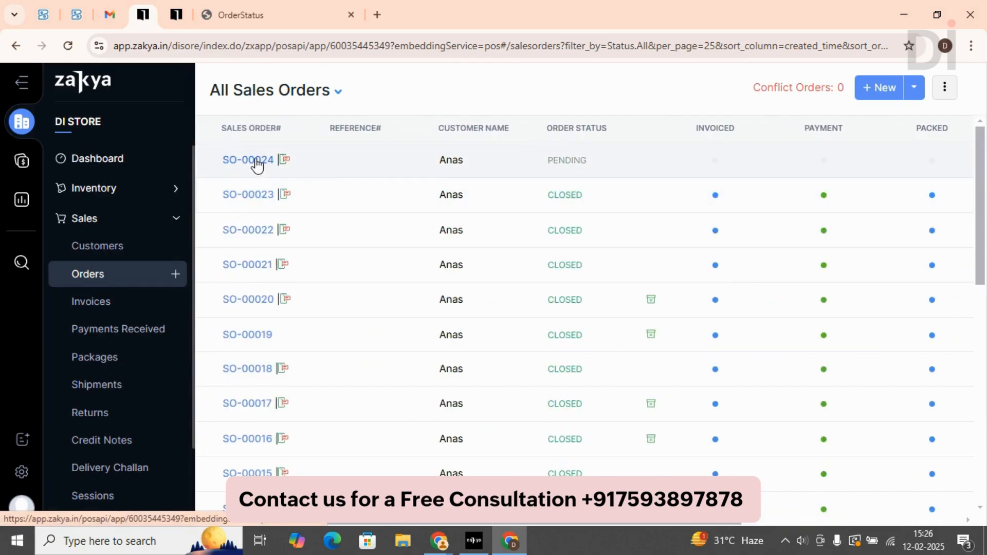
{"action": "left_click", "coordinate": [257, 165]}
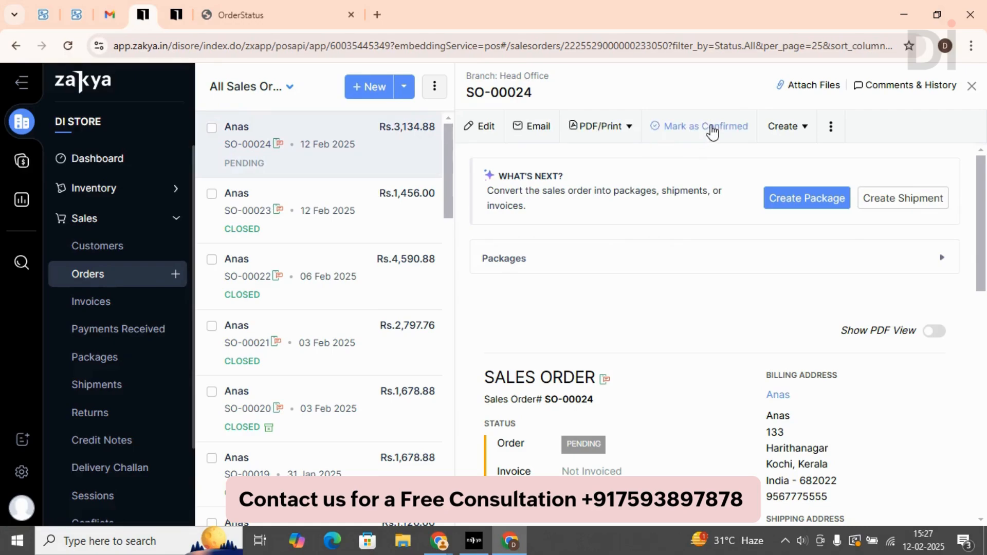
{"action": "left_click", "coordinate": [711, 128]}
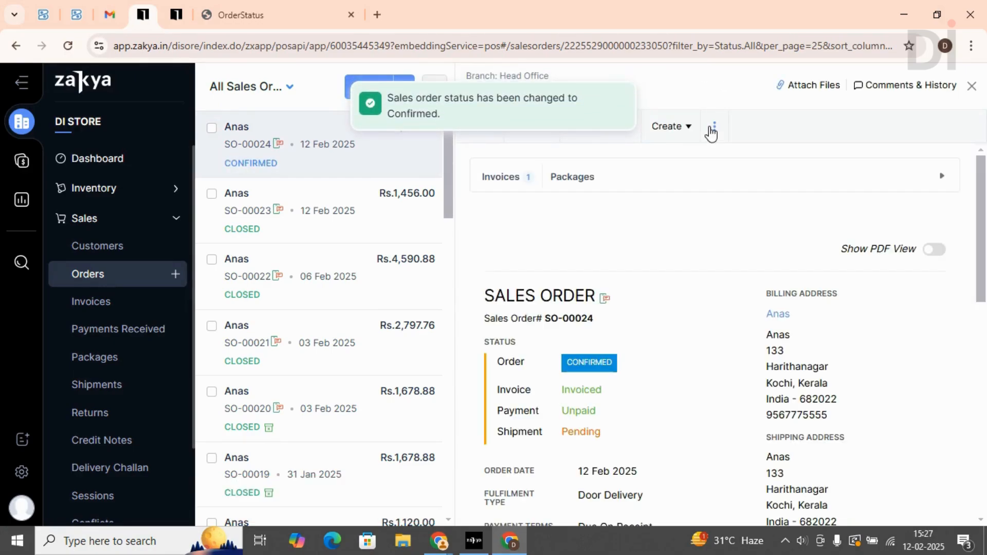
Step: Switch to the DI STORE storefront and view the customer's own orders from the account
{"action": "left_click", "coordinate": [267, 11]}
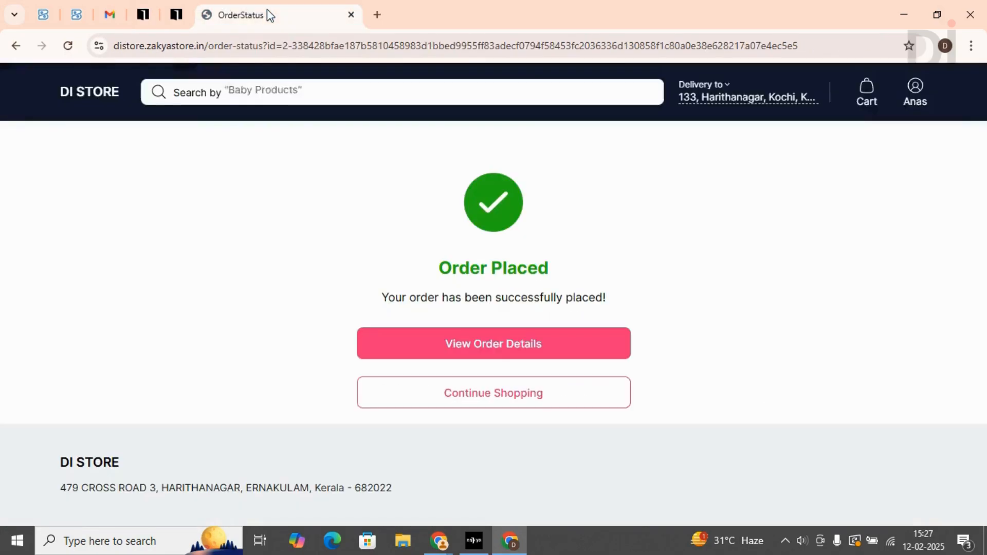
{"action": "left_click", "coordinate": [914, 99]}
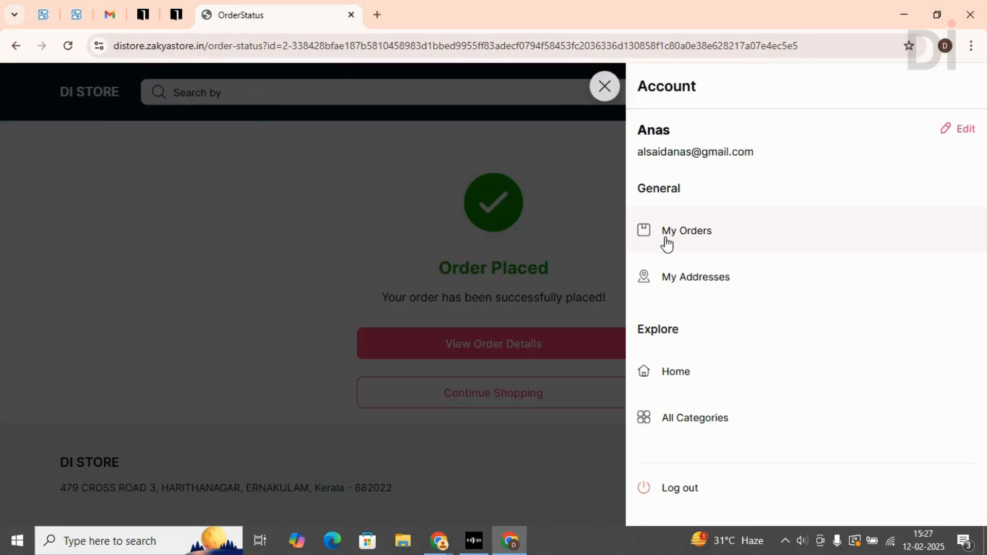
{"action": "left_click", "coordinate": [666, 242]}
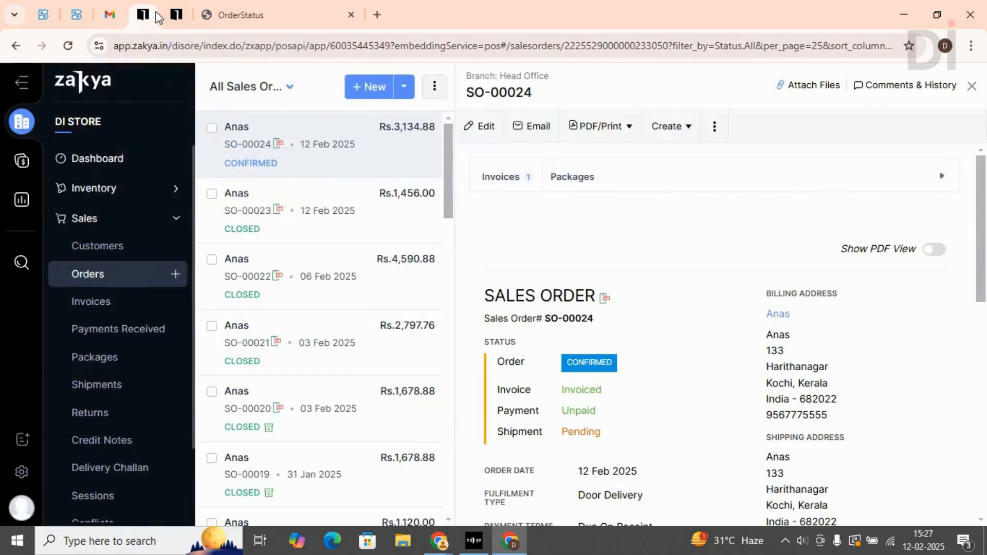
Step: Return to the confirmed sales order in Zakya and view the invoice linked to it
{"action": "left_click", "coordinate": [143, 15]}
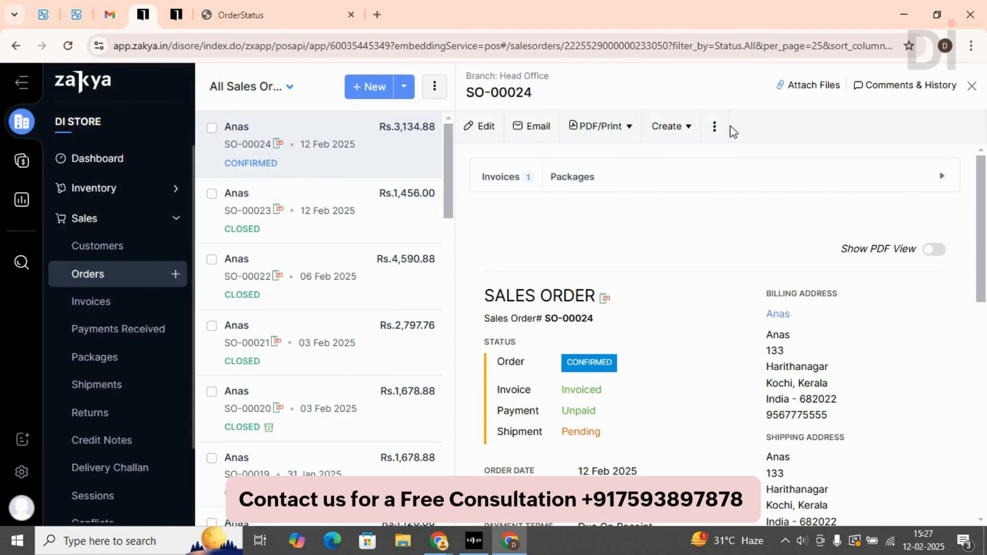
{"action": "left_click", "coordinate": [504, 179]}
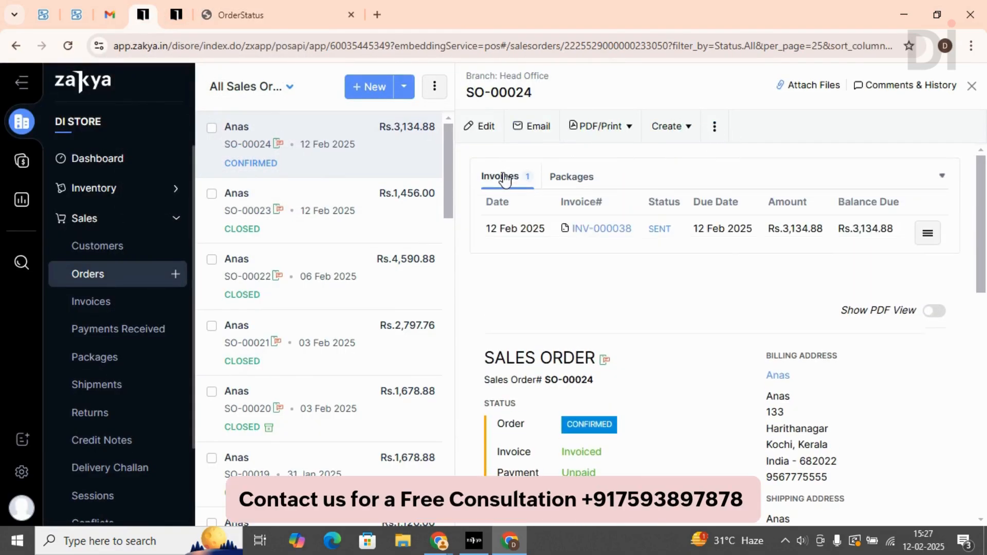
{"action": "left_click", "coordinate": [585, 229]}
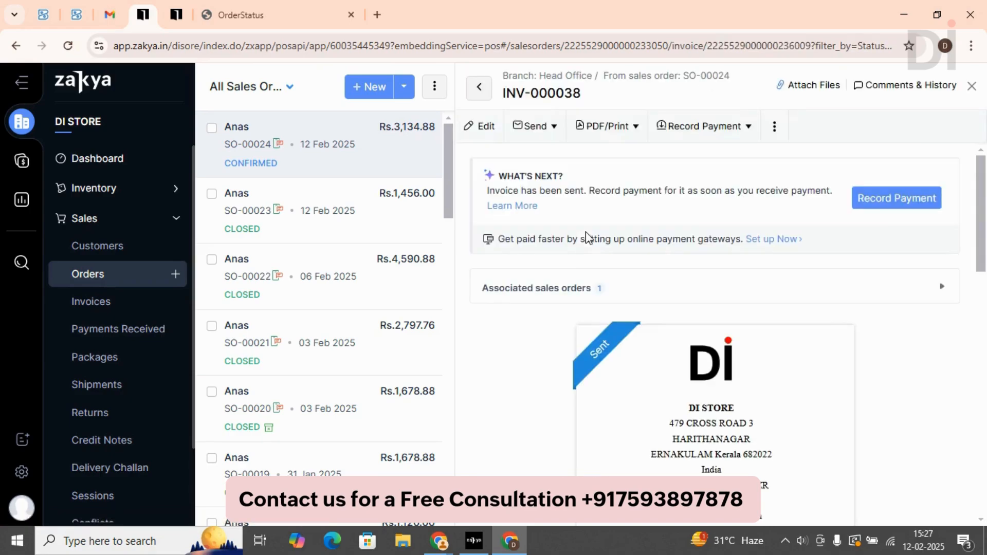
{"action": "scroll", "coordinate": [673, 438], "scroll_direction": "down", "scroll_amount": 3}
{"action": "scroll", "coordinate": [667, 433], "scroll_direction": "up", "scroll_amount": 2}
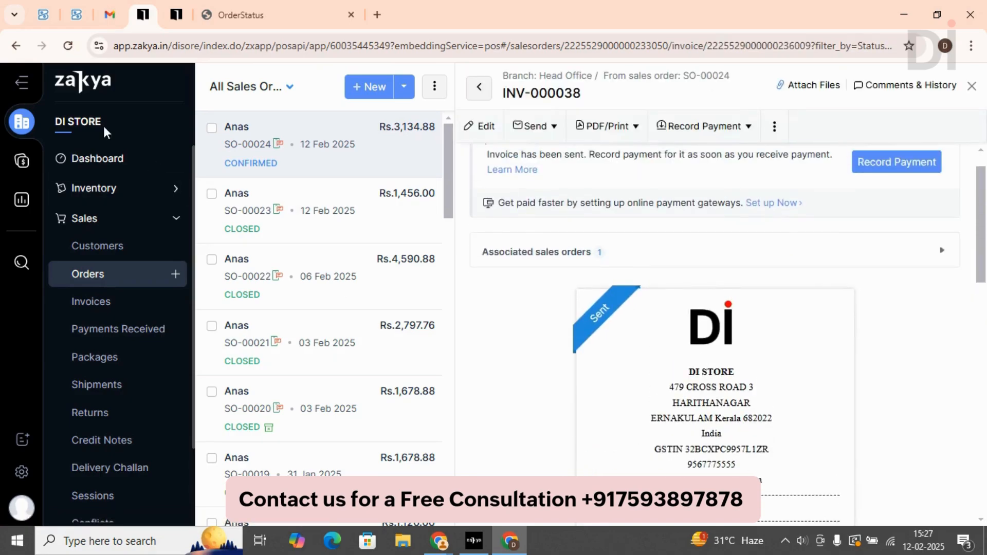
Step: Return to the sales order and create a package for the Adidas t-shirt and women's sandal, dated 12 Feb 2025
{"action": "left_click", "coordinate": [16, 45]}
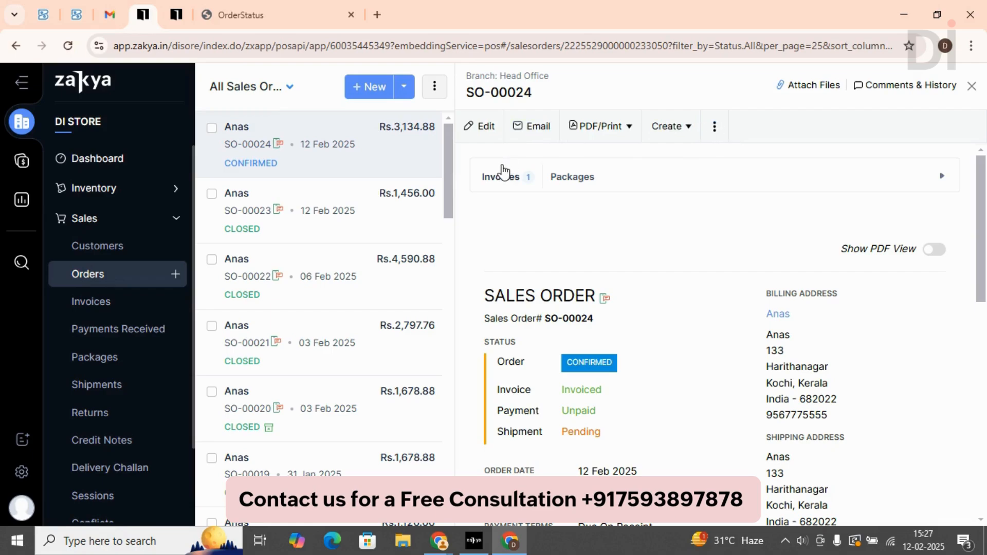
{"action": "left_click", "coordinate": [714, 118]}
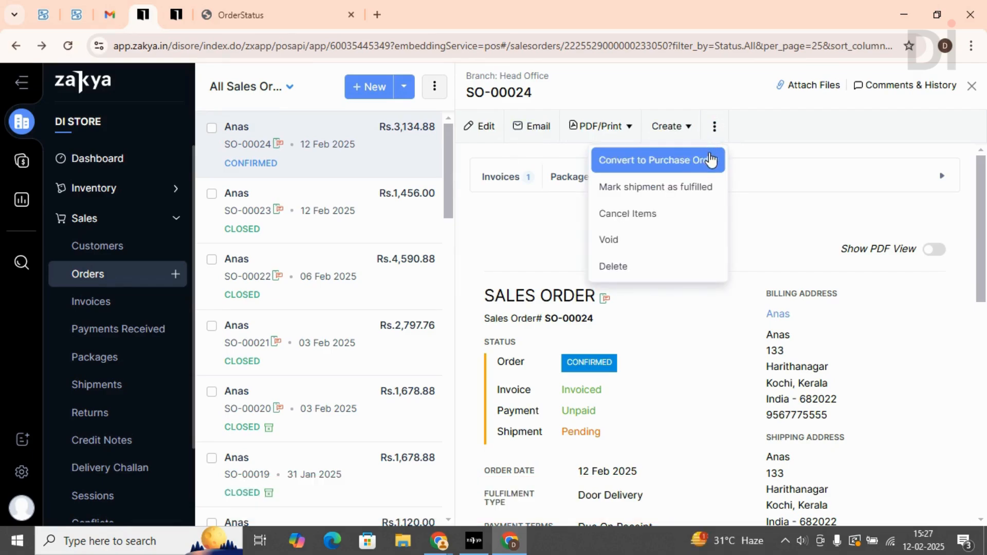
{"action": "left_click", "coordinate": [684, 128]}
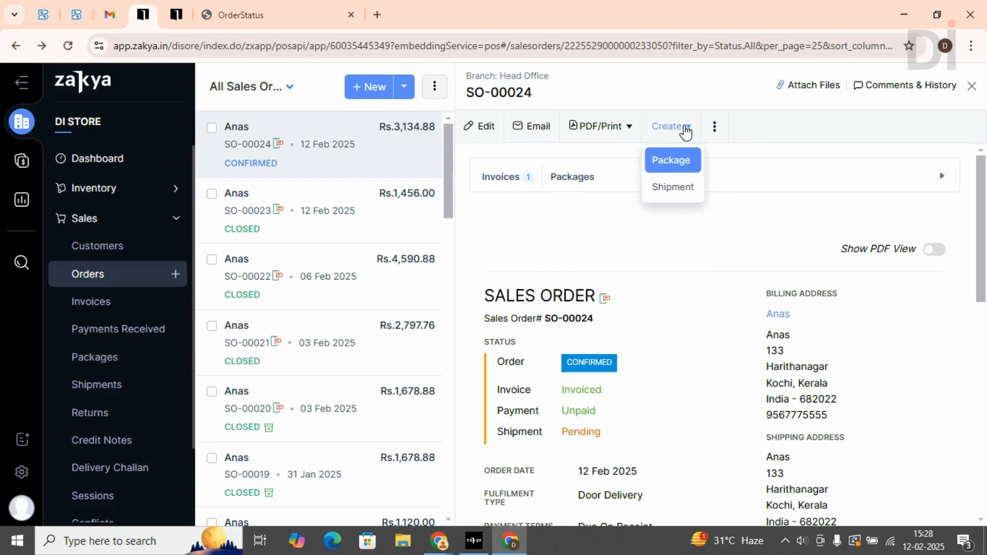
{"action": "left_click", "coordinate": [673, 163]}
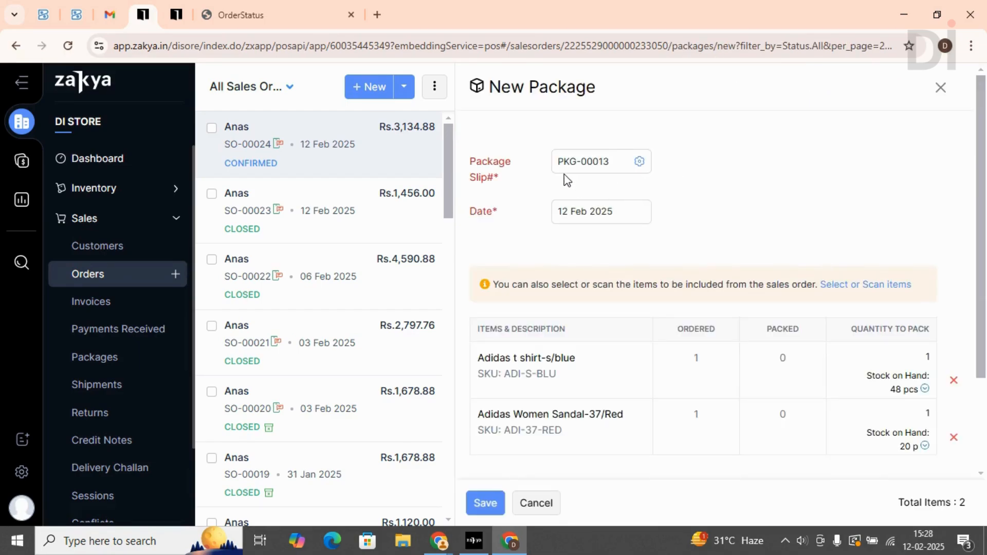
{"action": "scroll", "coordinate": [601, 211], "scroll_direction": "down", "scroll_amount": 2}
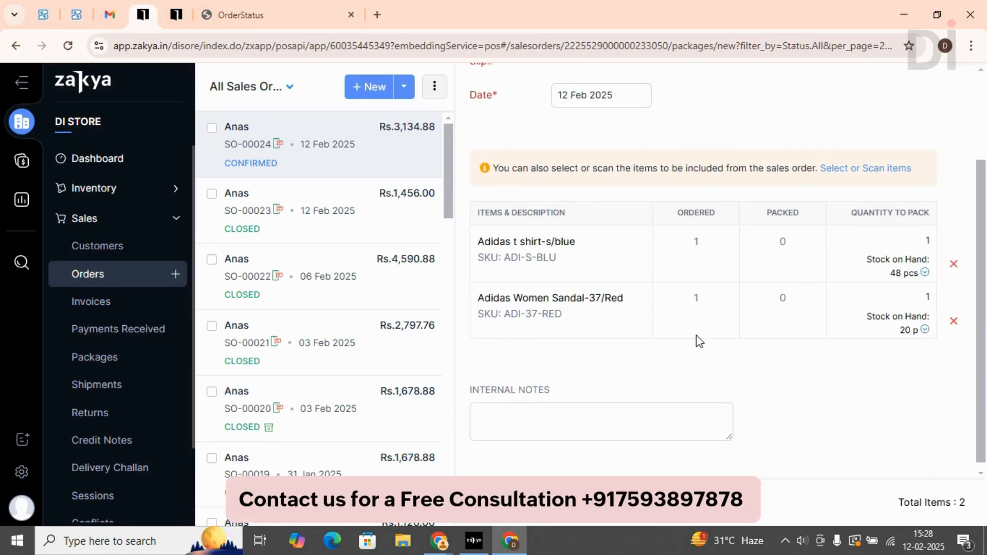
{"action": "scroll", "coordinate": [696, 335], "scroll_direction": "down", "scroll_amount": 1}
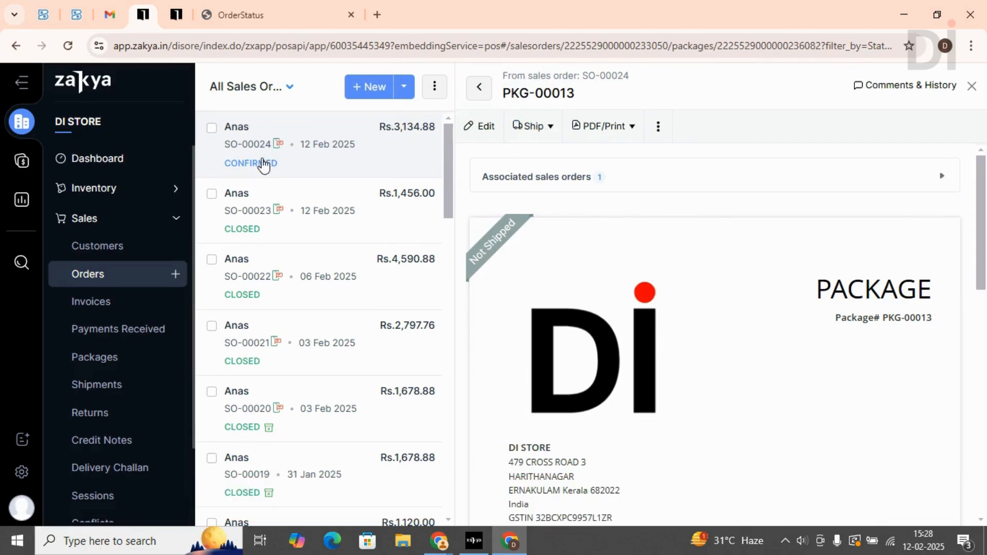
Step: Close the package and the order, and check the newest order's invoiced, payment, packed and shipped statuses in the sales order list
{"action": "left_click", "coordinate": [972, 87]}
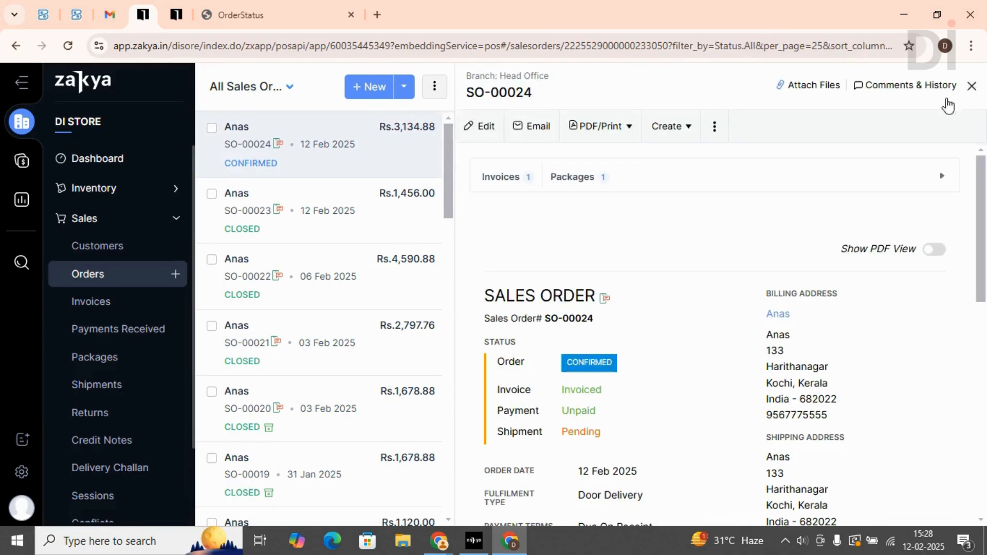
{"action": "left_click", "coordinate": [972, 87]}
{"action": "scroll", "coordinate": [766, 209], "scroll_direction": "right", "scroll_amount": 5}
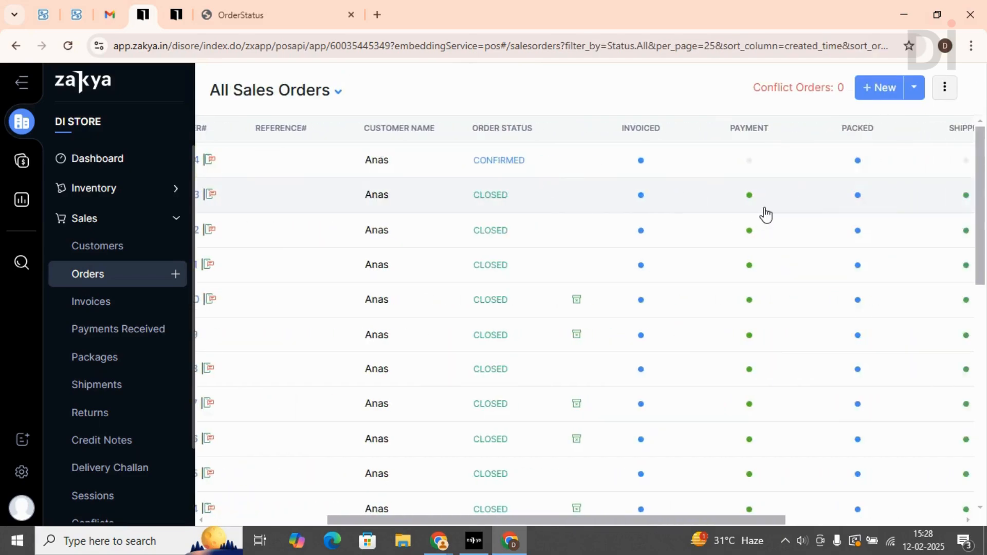
{"action": "scroll", "coordinate": [669, 164], "scroll_direction": "right", "scroll_amount": 2}
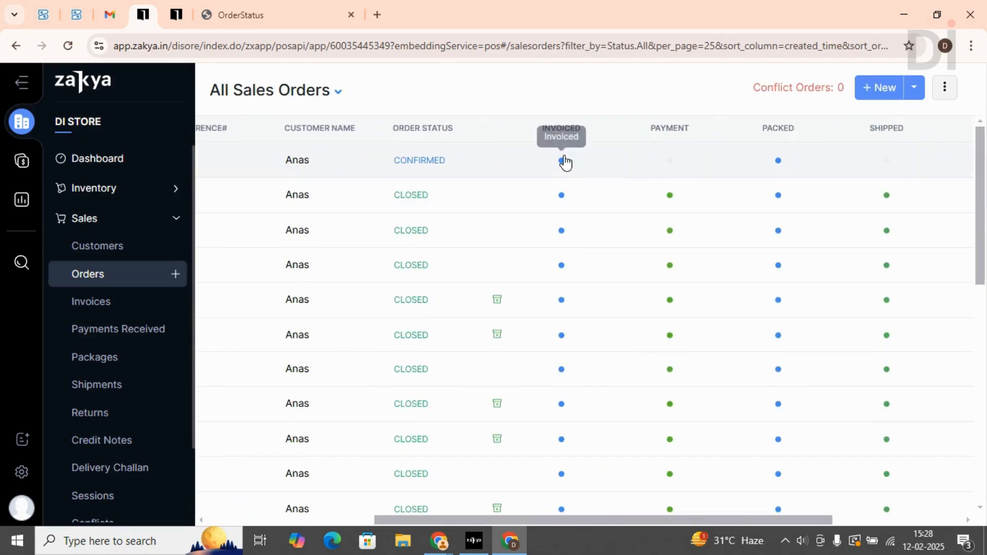
{"action": "scroll", "coordinate": [805, 172], "scroll_direction": "right", "scroll_amount": 3}
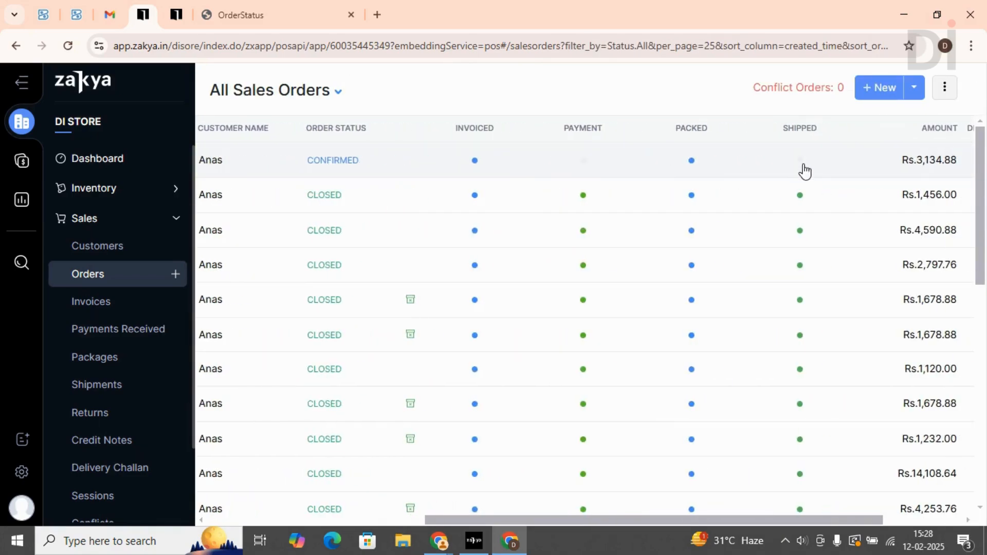
Step: Switch to the DI STORE storefront, reload it and check the newest order's packing status under My Orders
{"action": "left_click", "coordinate": [219, 13]}
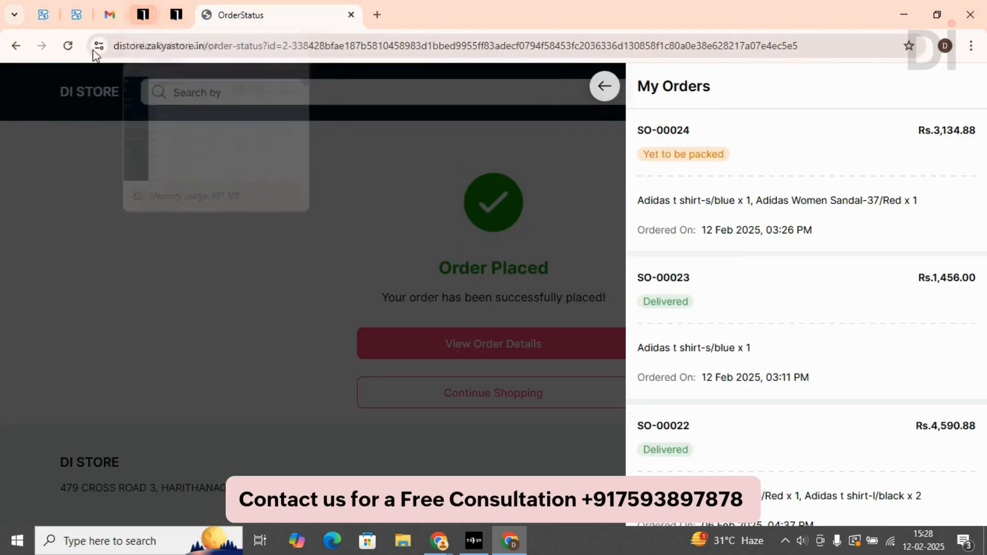
{"action": "left_click", "coordinate": [75, 49]}
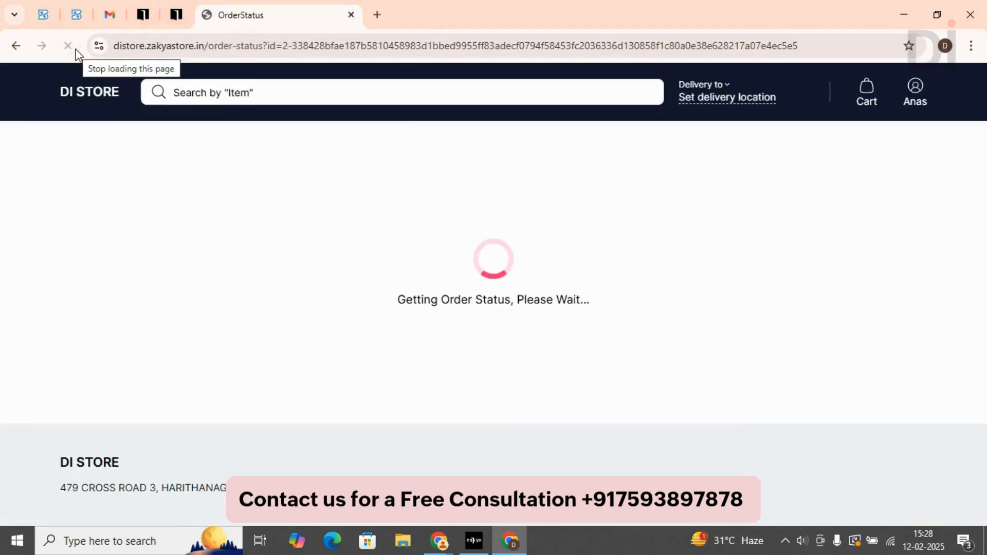
{"action": "left_click", "coordinate": [919, 92]}
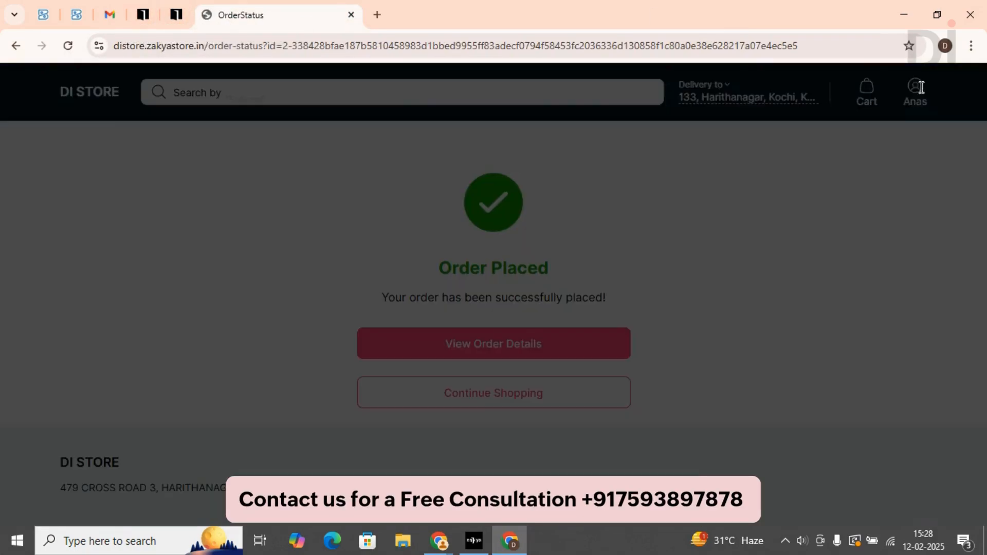
{"action": "left_click", "coordinate": [712, 230]}
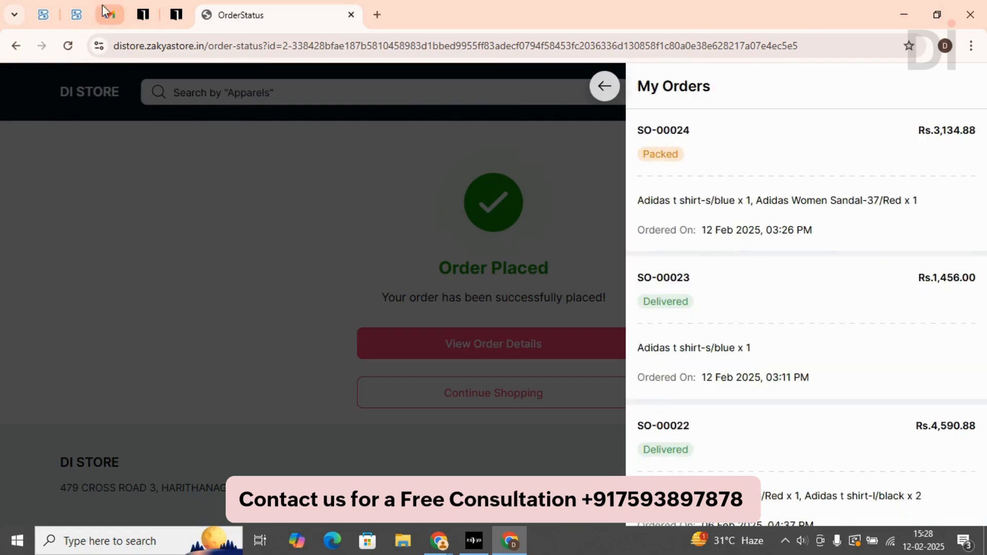
Step: Switch back to the Zakya back office and reopen the newest confirmed sales order
{"action": "left_click", "coordinate": [144, 15]}
{"action": "scroll", "coordinate": [299, 165], "scroll_direction": "left", "scroll_amount": 5}
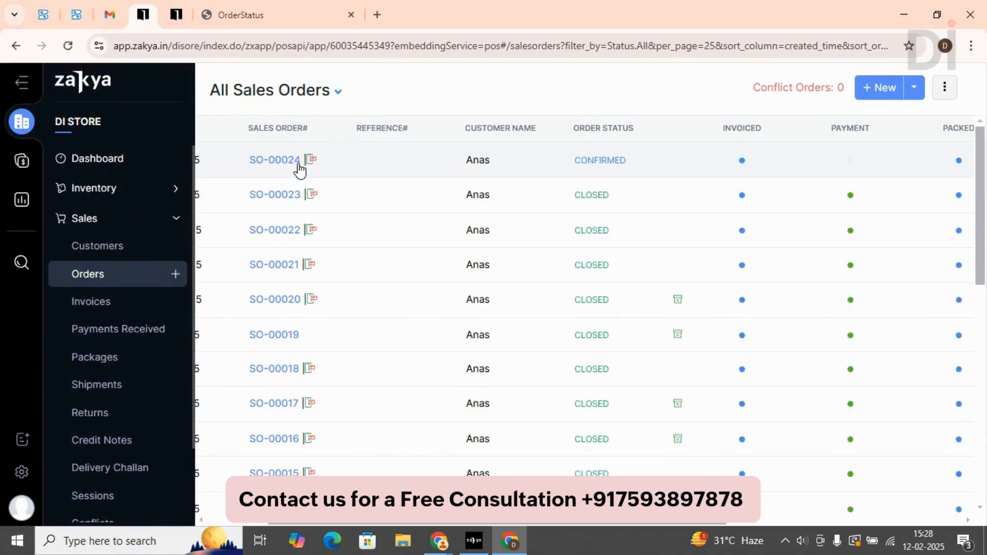
{"action": "left_click", "coordinate": [286, 160]}
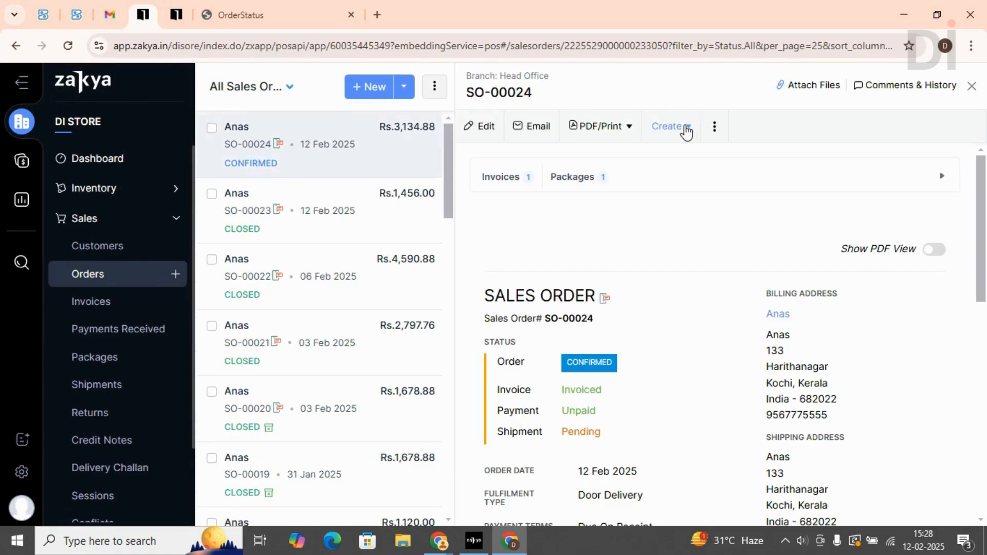
Step: Start a shipment for the order, look at the carriers offered under Ship via Carrier, and close the overview
{"action": "left_click", "coordinate": [686, 128]}
{"action": "left_click", "coordinate": [683, 160]}
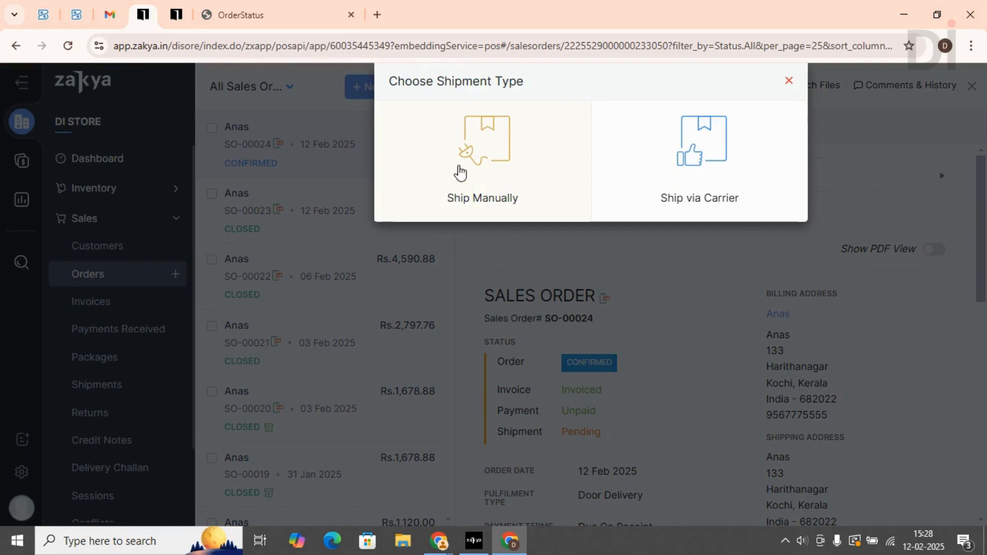
{"action": "left_click", "coordinate": [710, 163]}
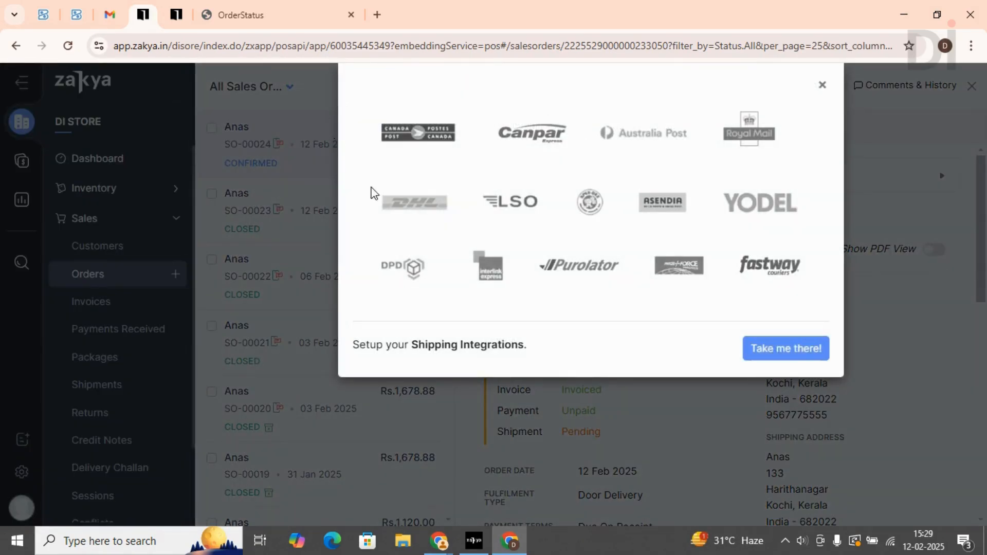
{"action": "left_click", "coordinate": [822, 86]}
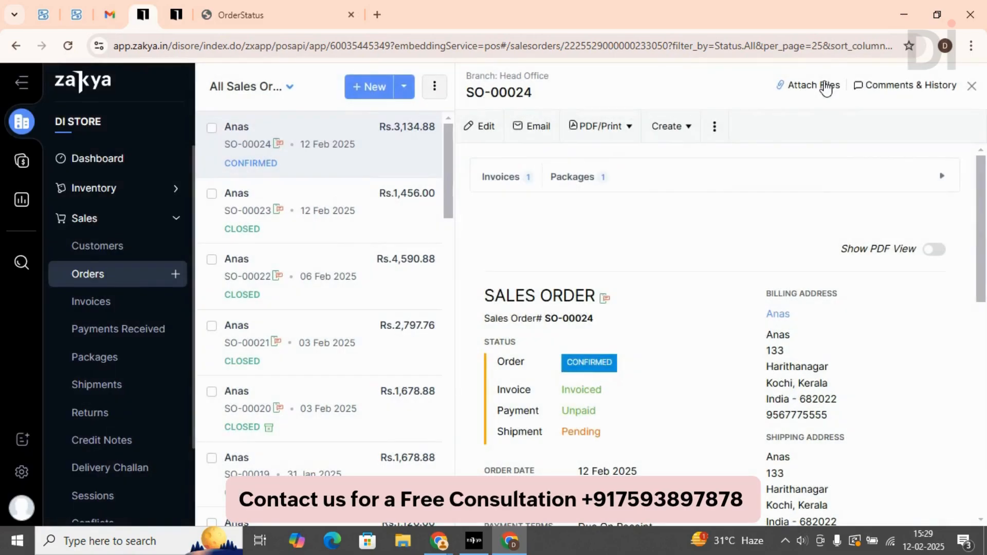
Step: Create a manual shipment for the package with carrier DDTC and tracking number 345, keeping the status notification enabled
{"action": "left_click", "coordinate": [671, 127]}
{"action": "left_click", "coordinate": [673, 160]}
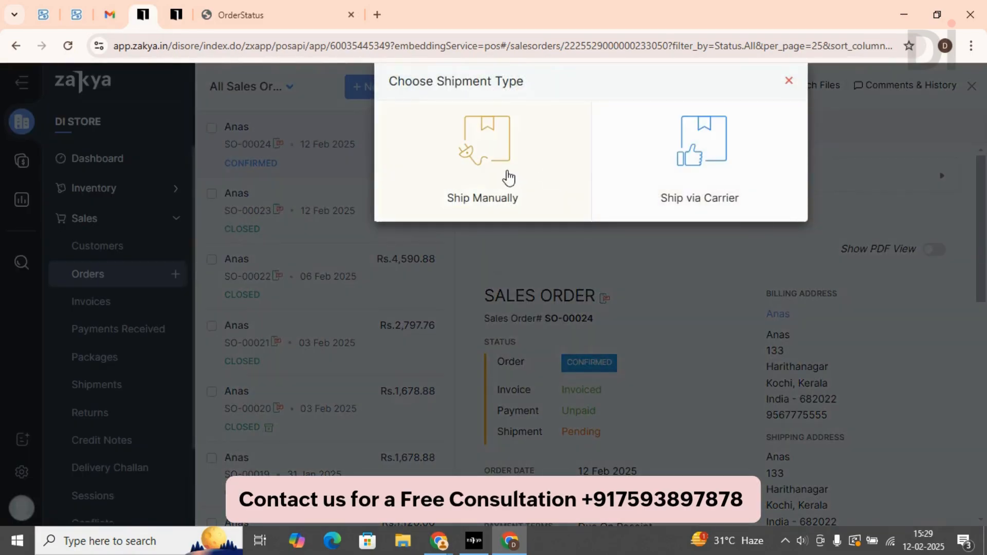
{"action": "left_click", "coordinate": [506, 176]}
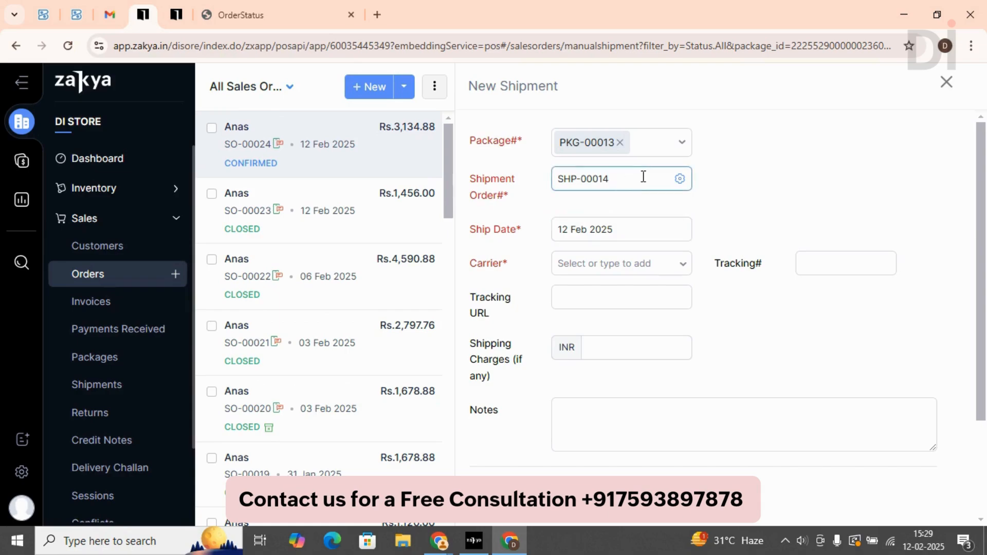
{"action": "scroll", "coordinate": [602, 229], "scroll_direction": "down", "scroll_amount": 1}
{"action": "left_click", "coordinate": [610, 228]}
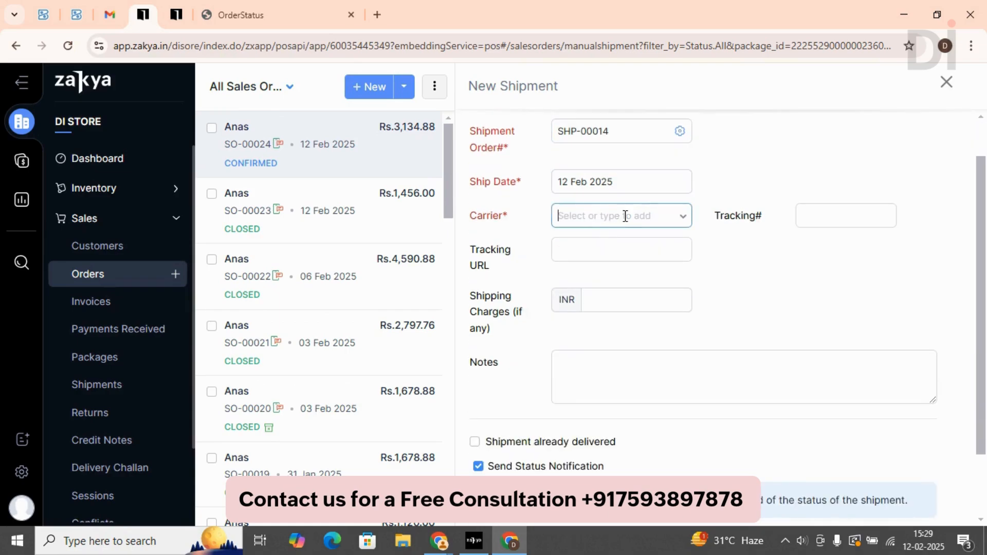
{"action": "left_click", "coordinate": [614, 238]}
{"action": "left_click", "coordinate": [828, 213]}
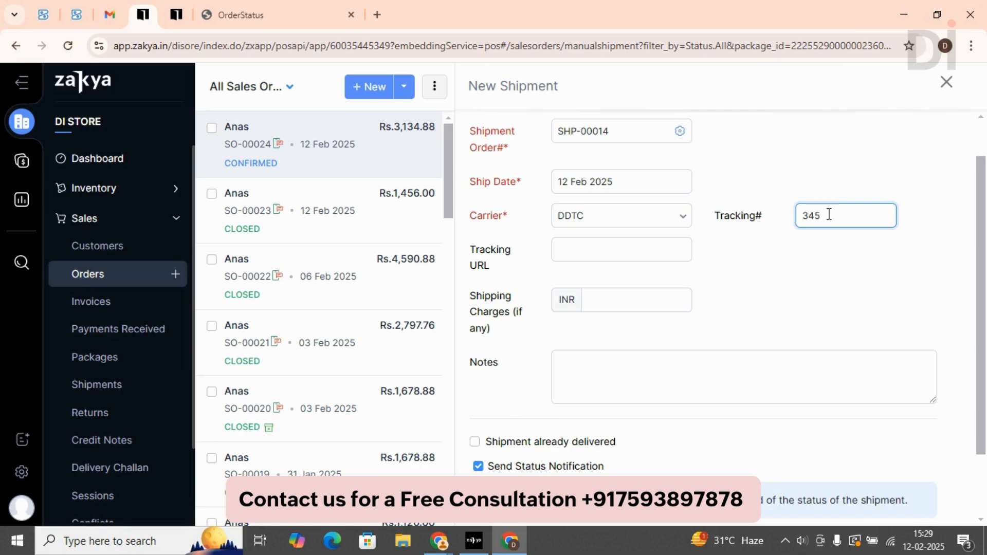
{"action": "scroll", "coordinate": [828, 213], "scroll_direction": "down", "scroll_amount": 2}
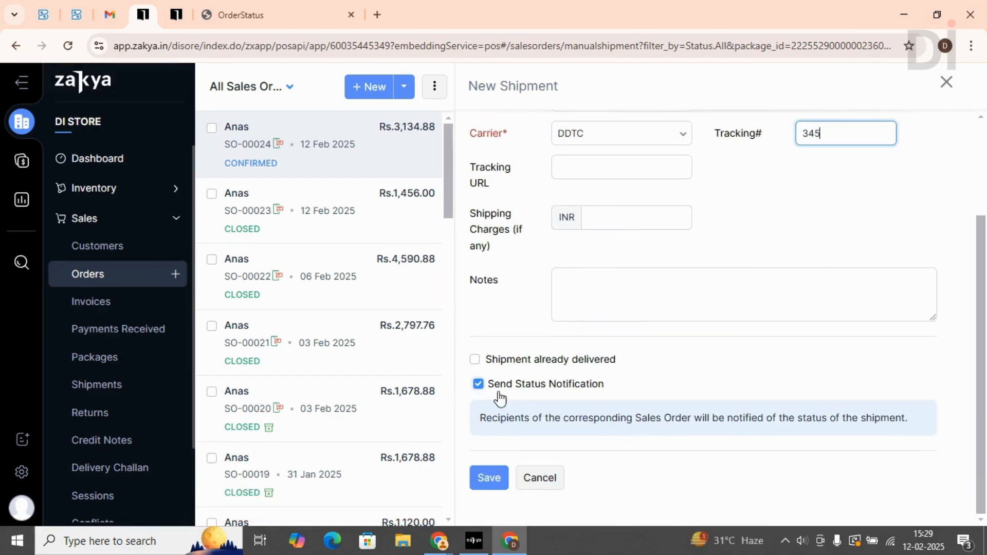
{"action": "left_click", "coordinate": [491, 478]}
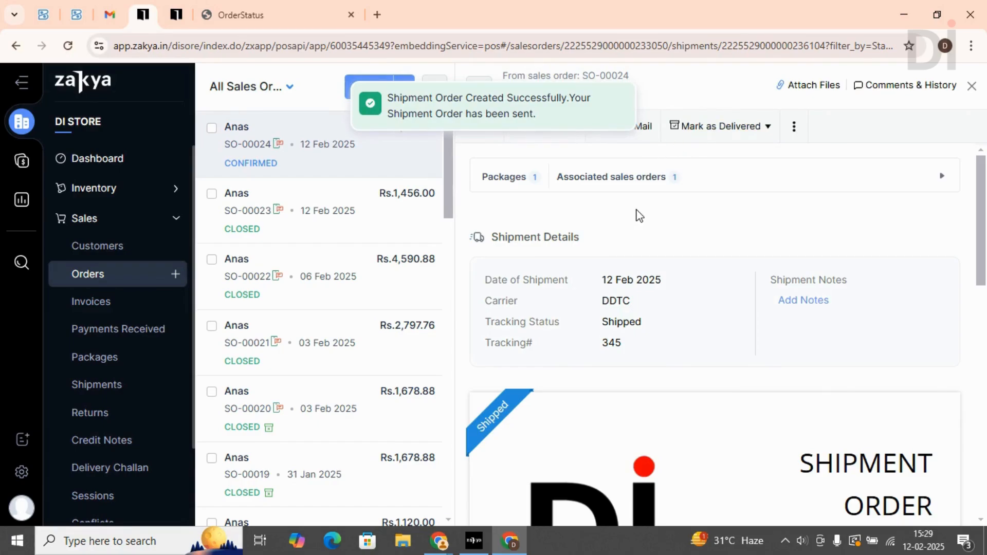
Step: Reload the DI STORE storefront and check the newest order's shipping status in the customer's order history
{"action": "left_click", "coordinate": [232, 14]}
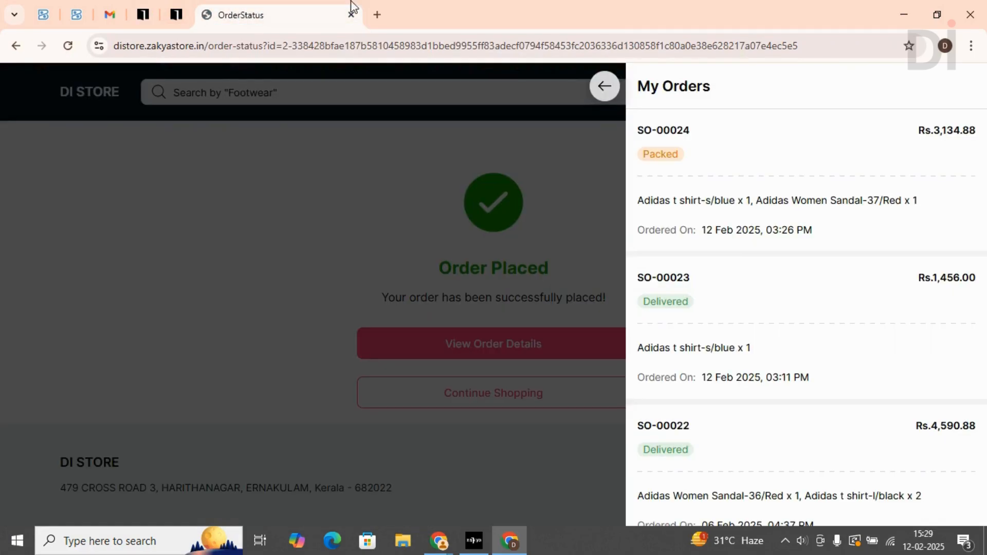
{"action": "left_click", "coordinate": [68, 46]}
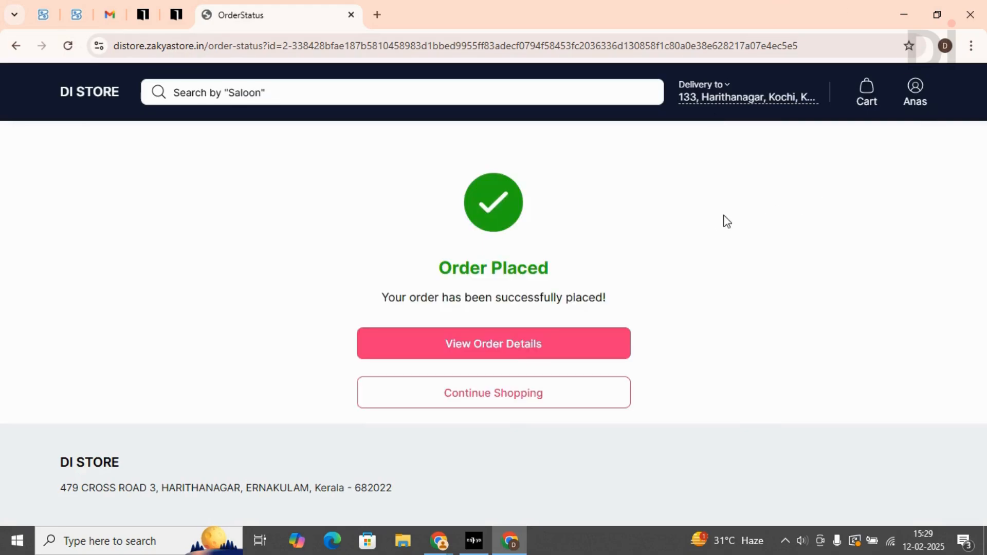
{"action": "left_click", "coordinate": [915, 88]}
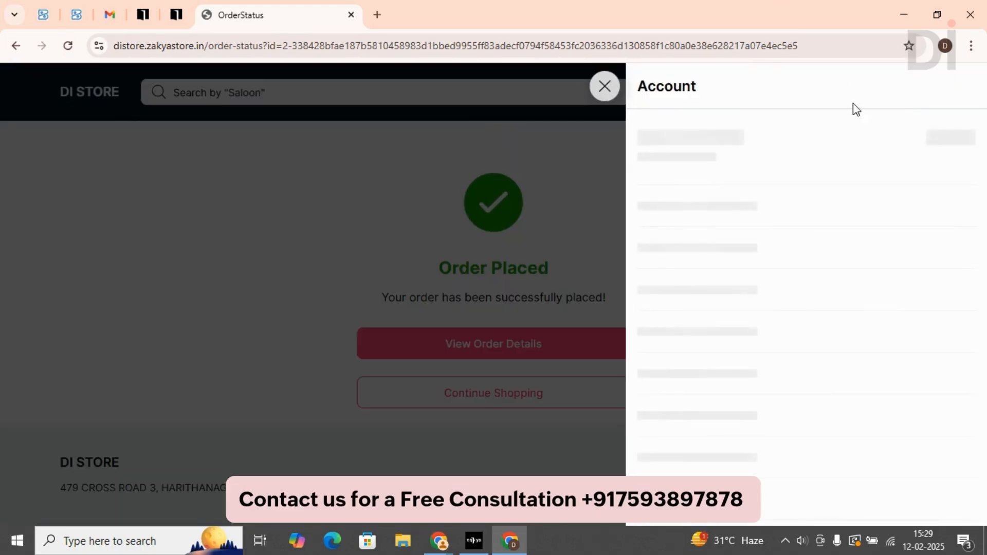
{"action": "left_click", "coordinate": [686, 233]}
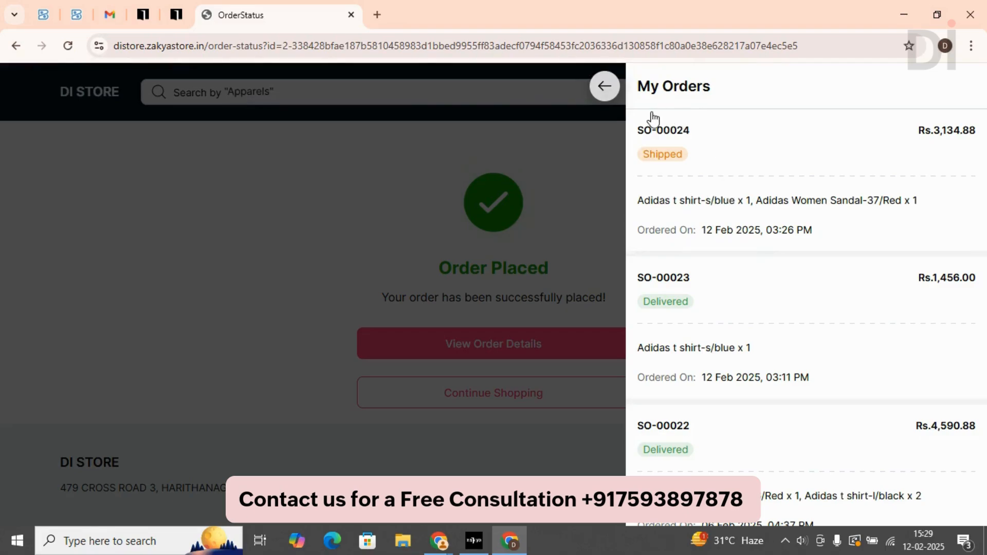
Step: Switch back to the Zakya back office and mark the shipment as Delivered on 12 Feb 2025 at 15:00, emailing the customer about the update
{"action": "left_click", "coordinate": [139, 14]}
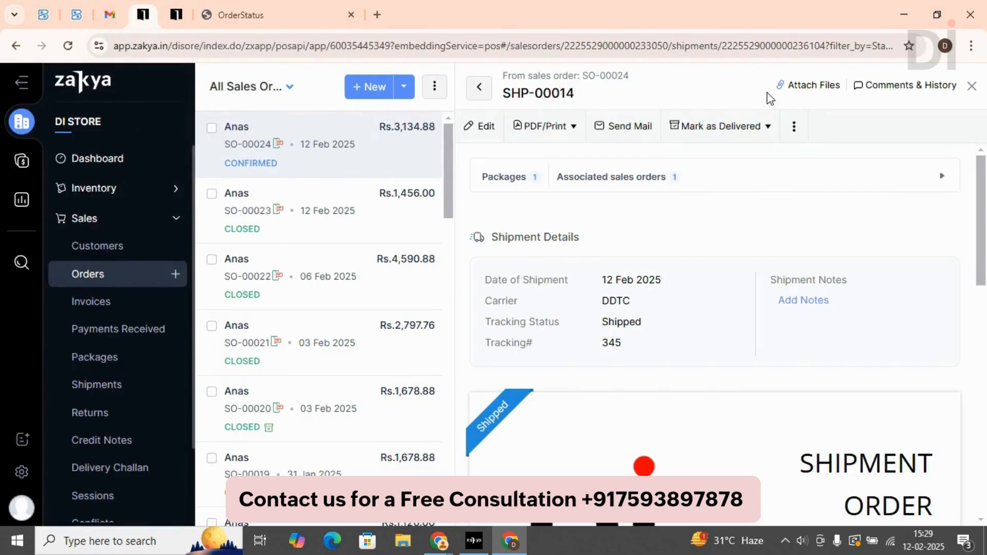
{"action": "left_click", "coordinate": [747, 131]}
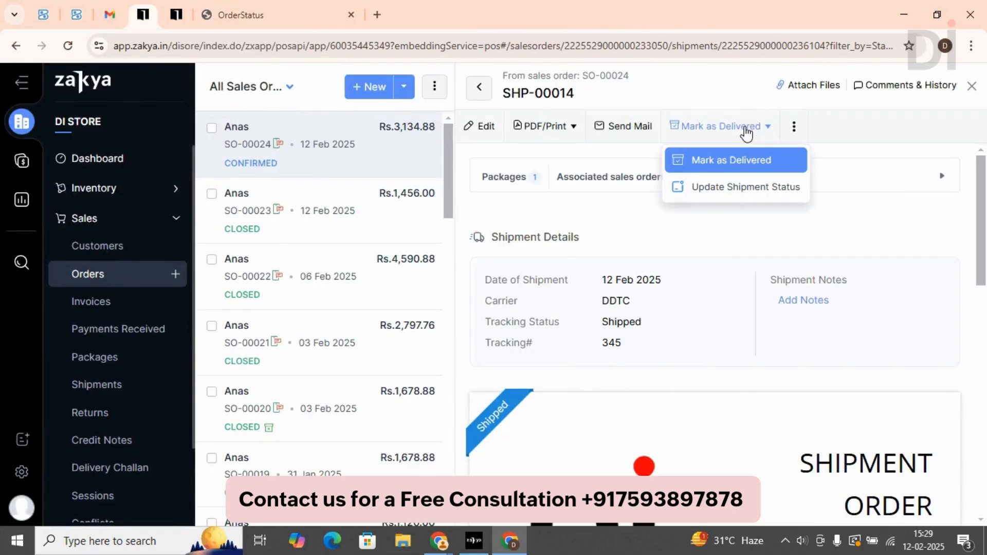
{"action": "left_click", "coordinate": [740, 162]}
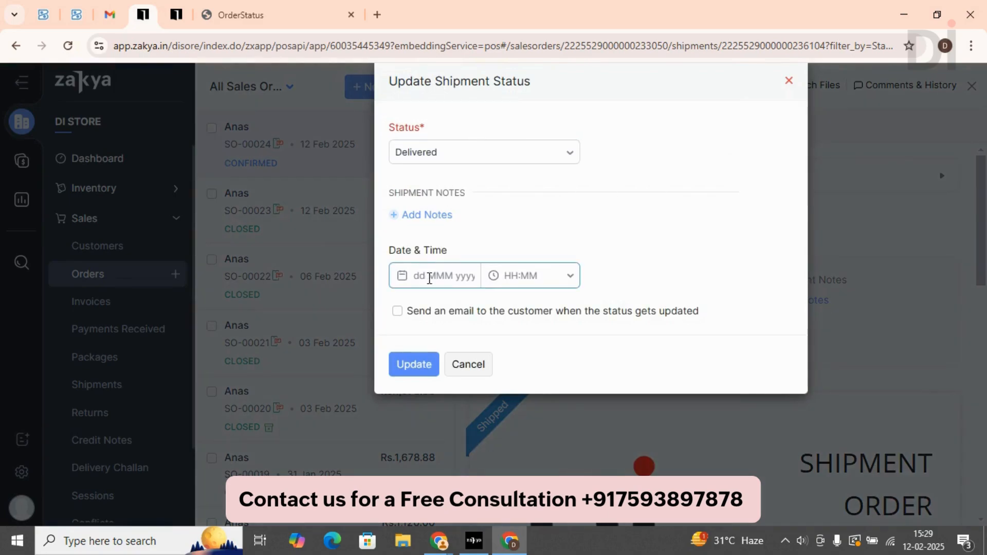
{"action": "left_click", "coordinate": [557, 162]}
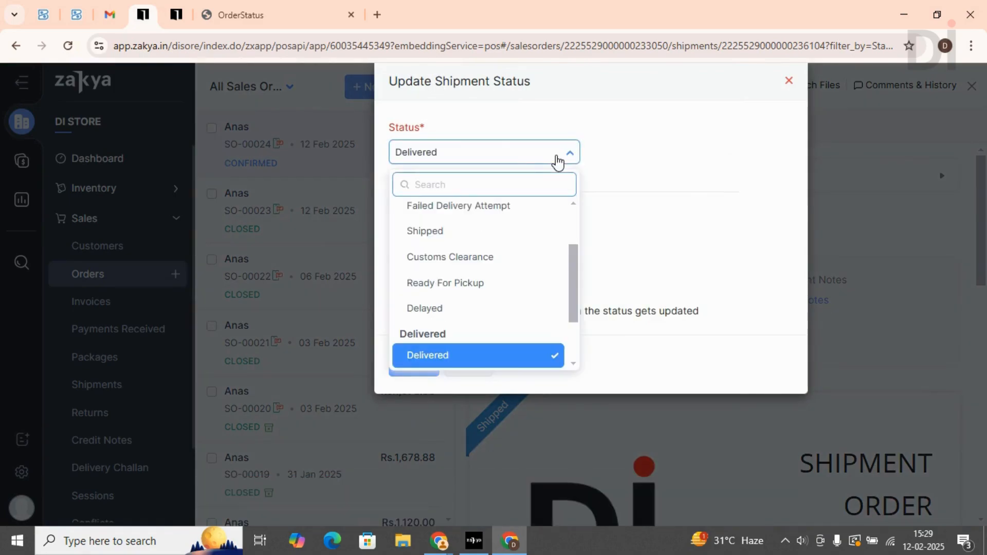
{"action": "scroll", "coordinate": [493, 303], "scroll_direction": "down", "scroll_amount": 1}
{"action": "scroll", "coordinate": [493, 304], "scroll_direction": "down", "scroll_amount": 1}
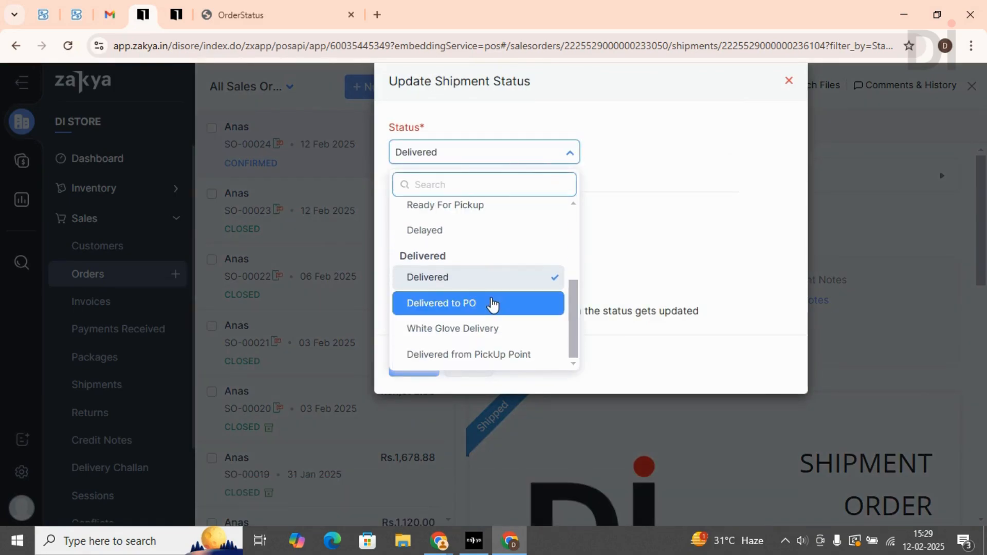
{"action": "left_click", "coordinate": [540, 154]}
{"action": "left_click", "coordinate": [450, 283]}
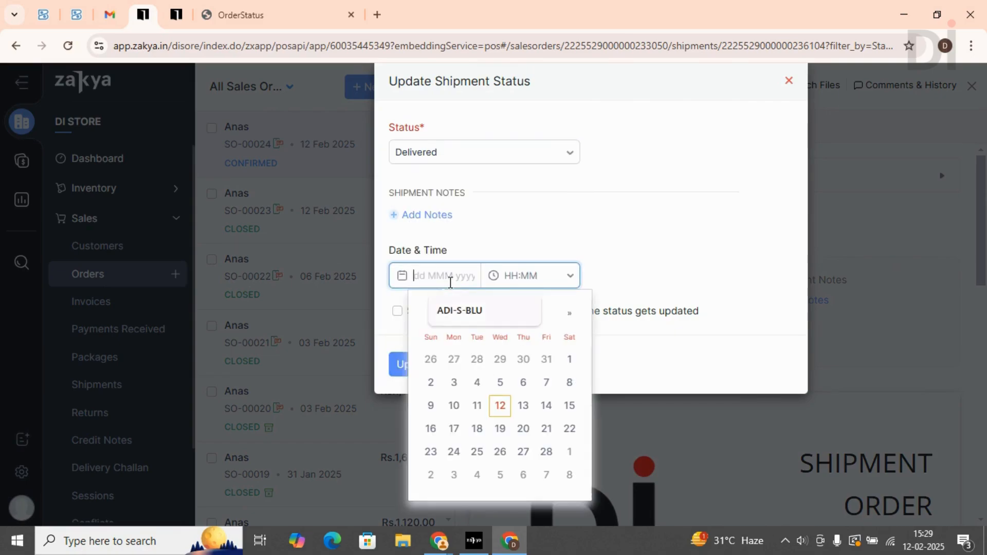
{"action": "left_click", "coordinate": [500, 405]}
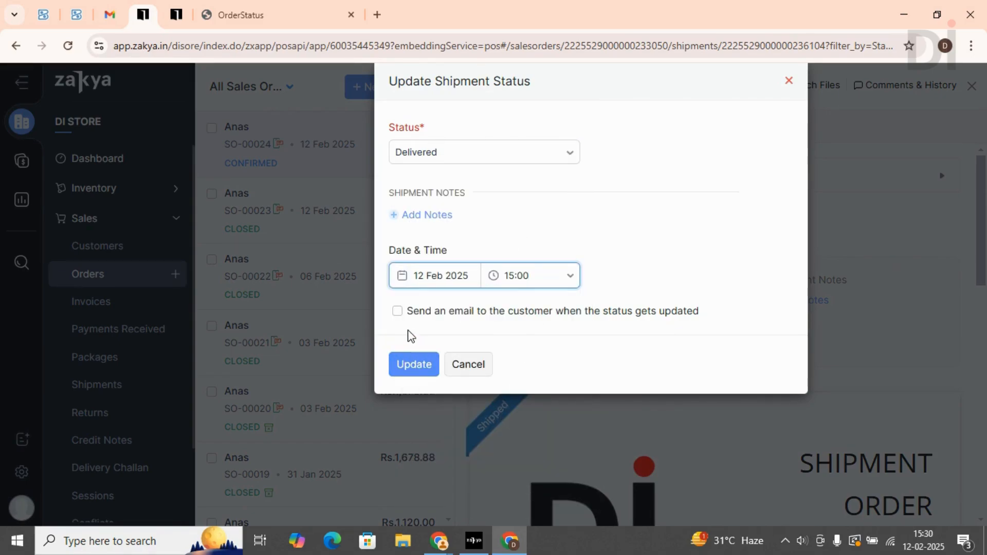
{"action": "left_click", "coordinate": [397, 311]}
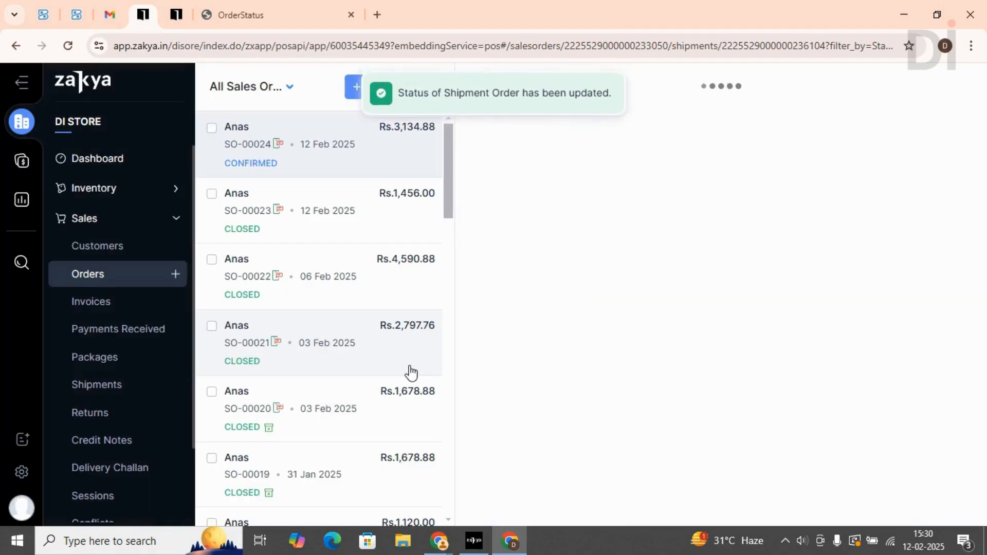
Step: Reload the DI STORE storefront and check the newest order's delivery status in the customer's order history
{"action": "left_click", "coordinate": [238, 19]}
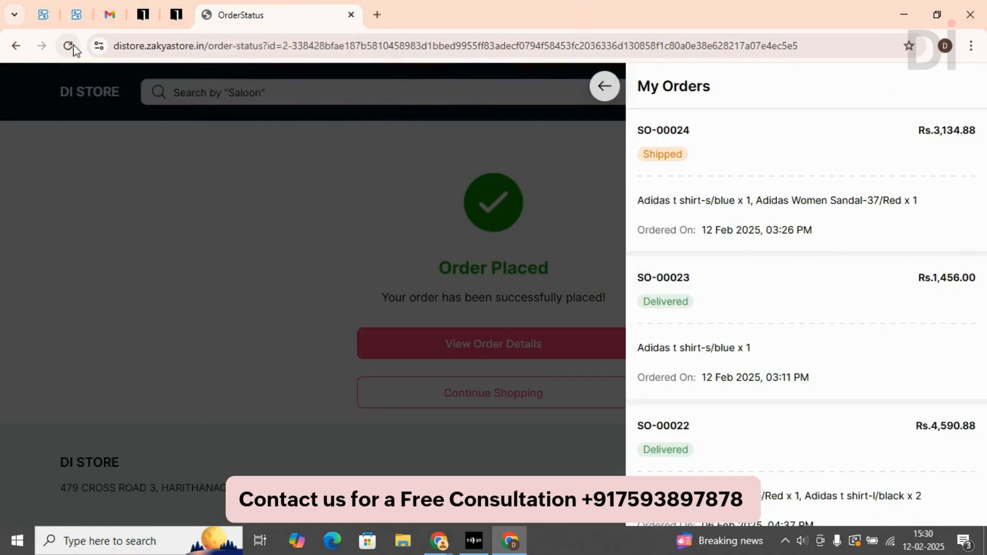
{"action": "left_click", "coordinate": [68, 46]}
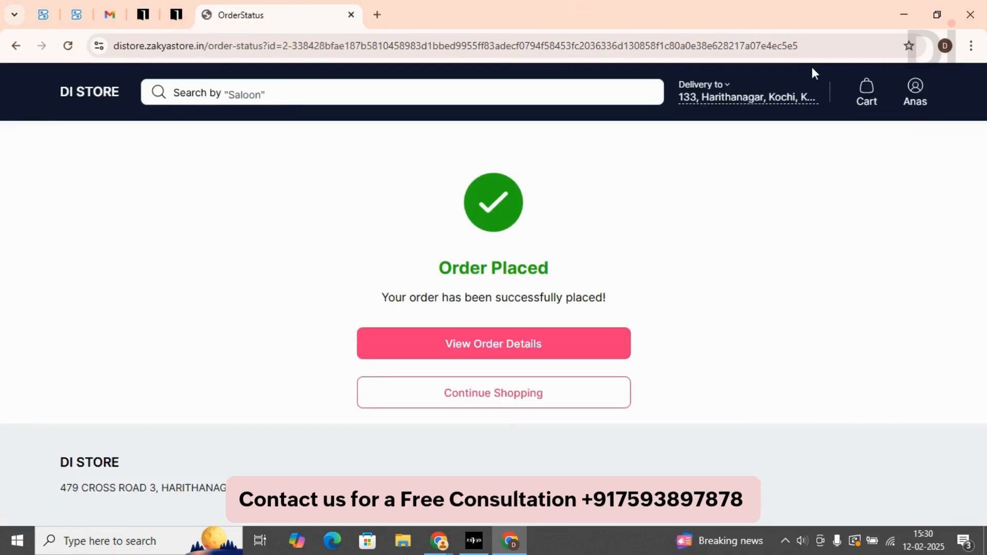
{"action": "left_click", "coordinate": [914, 99]}
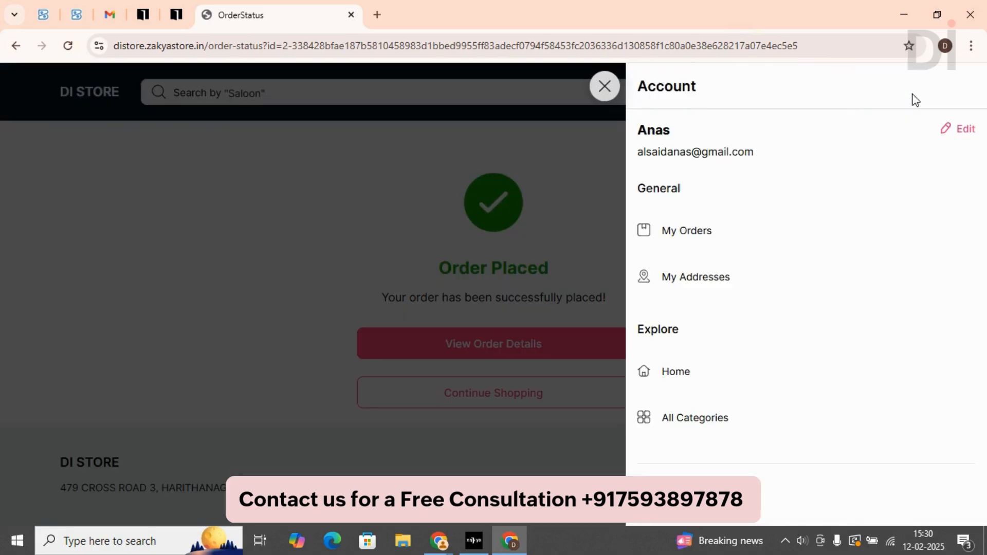
{"action": "left_click", "coordinate": [680, 232]}
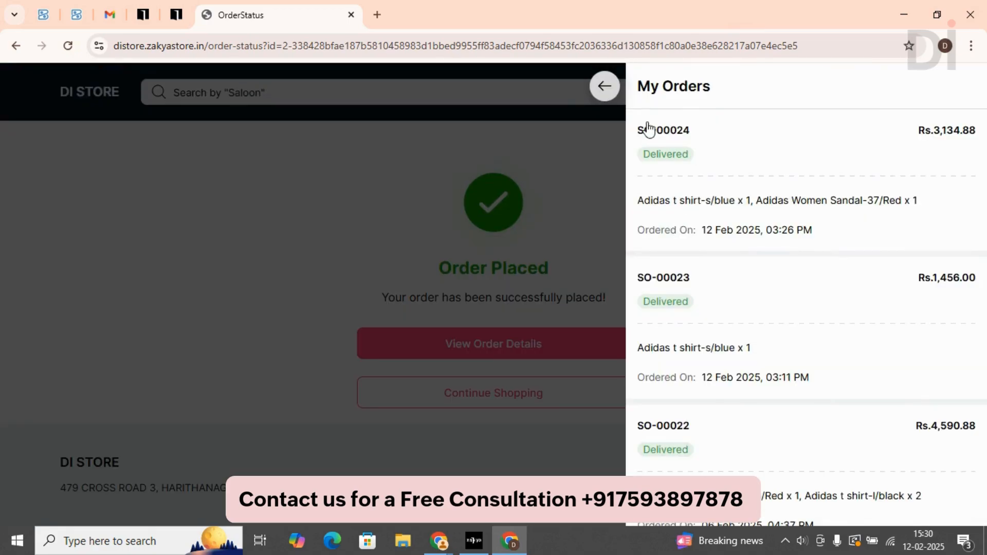
Step: Return to the Zakya back office and open the newest order's unpaid invoice from the invoice list
{"action": "left_click", "coordinate": [143, 15]}
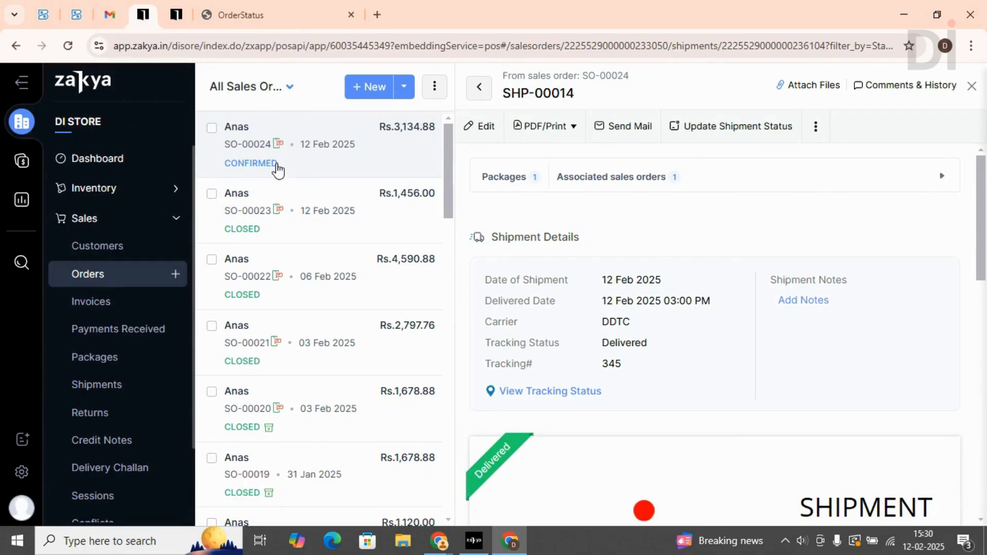
{"action": "left_click", "coordinate": [104, 303]}
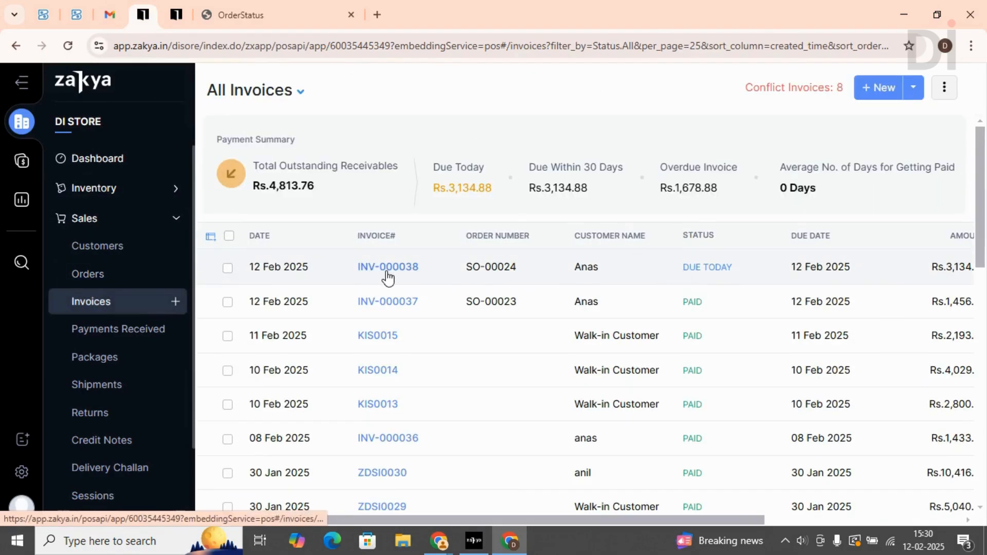
{"action": "left_click", "coordinate": [386, 272]}
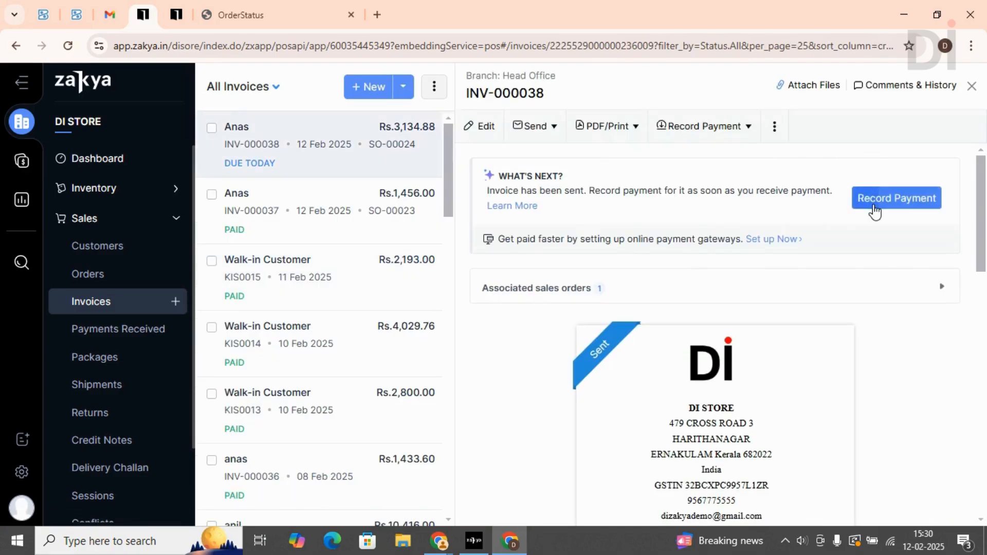
Step: Record a Cash payment of 3134.88 for the invoice, dated 12 Feb 2025 and deposited to Petty Cash, and look over the invoice
{"action": "left_click", "coordinate": [877, 201]}
{"action": "scroll", "coordinate": [588, 338], "scroll_direction": "down", "scroll_amount": 3}
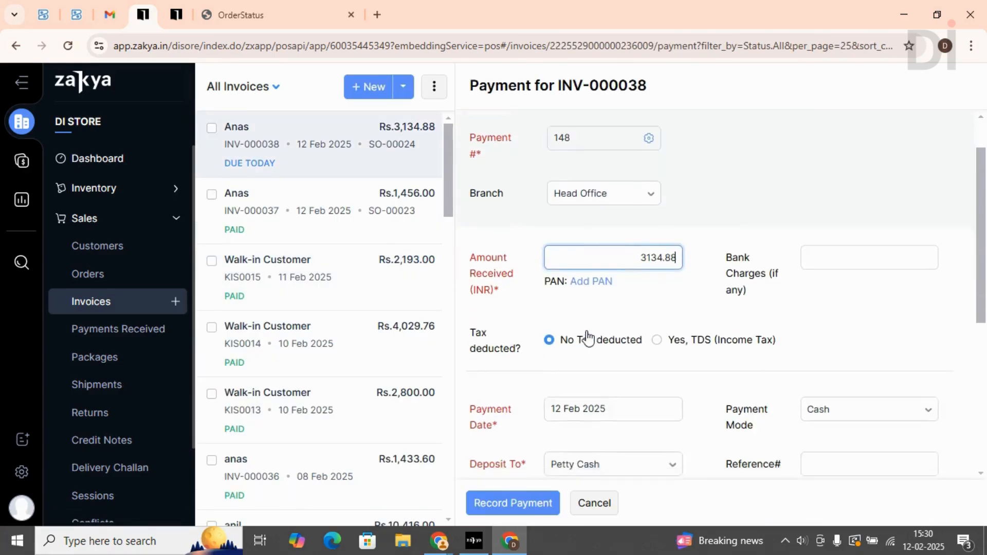
{"action": "scroll", "coordinate": [774, 319], "scroll_direction": "down", "scroll_amount": 1}
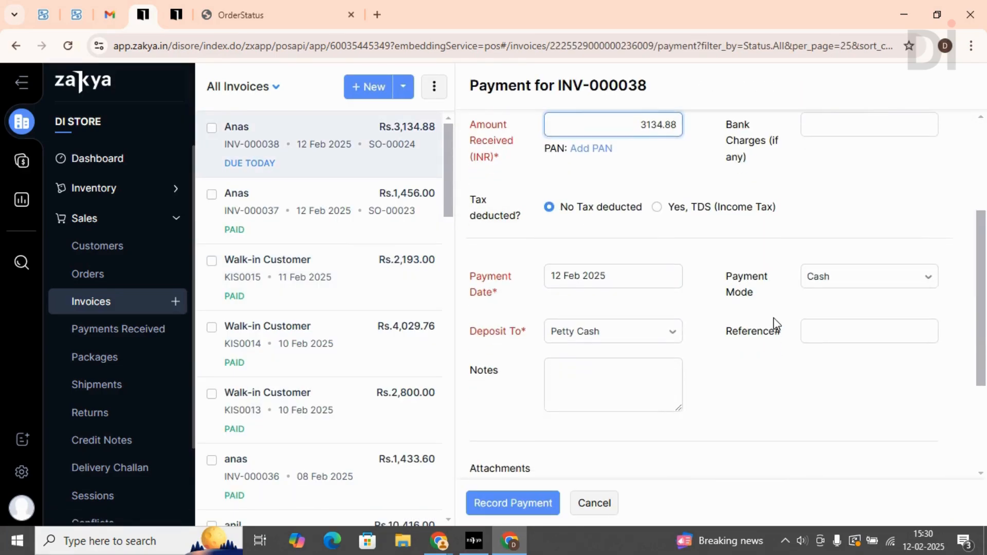
{"action": "left_click", "coordinate": [852, 280]}
{"action": "left_click", "coordinate": [852, 280]}
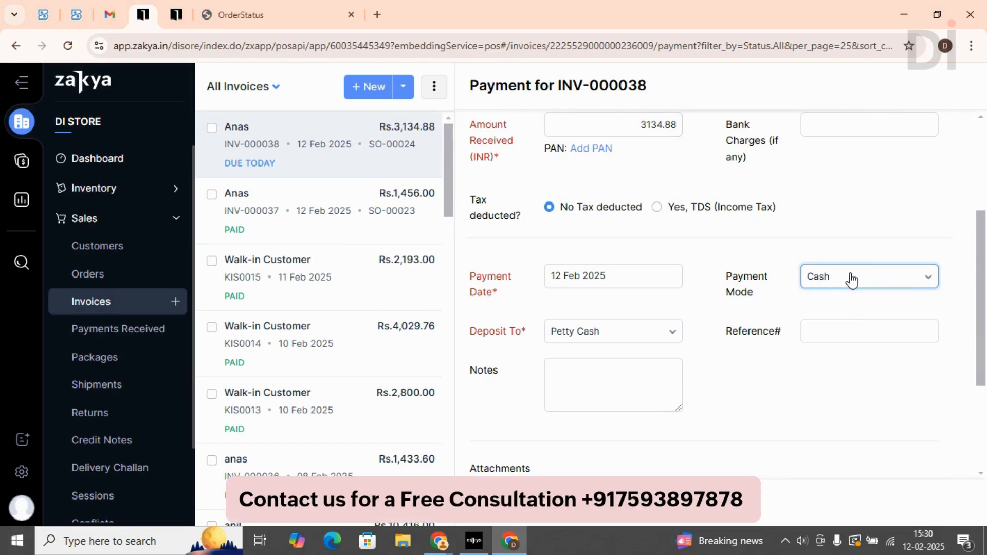
{"action": "scroll", "coordinate": [589, 336], "scroll_direction": "down", "scroll_amount": 2}
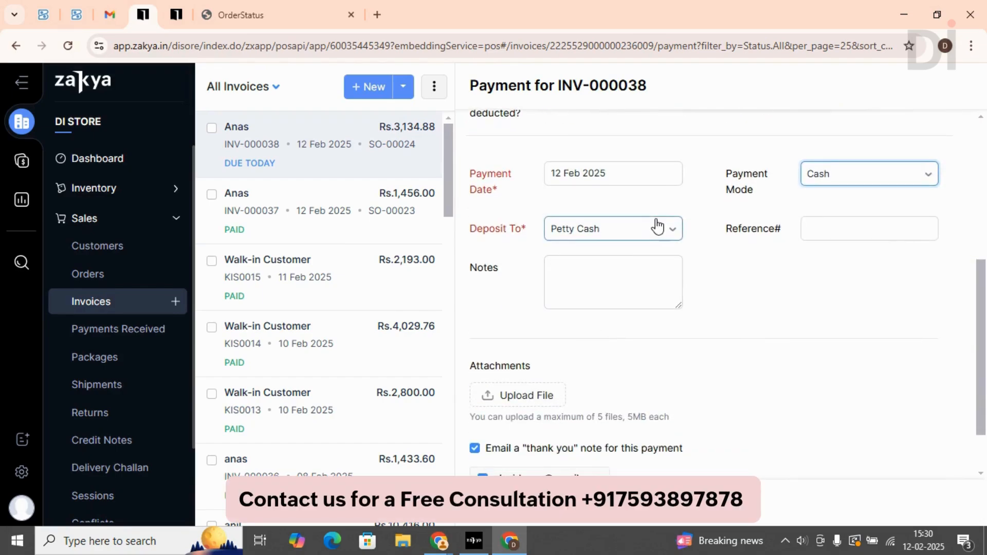
{"action": "scroll", "coordinate": [656, 232], "scroll_direction": "down", "scroll_amount": 1}
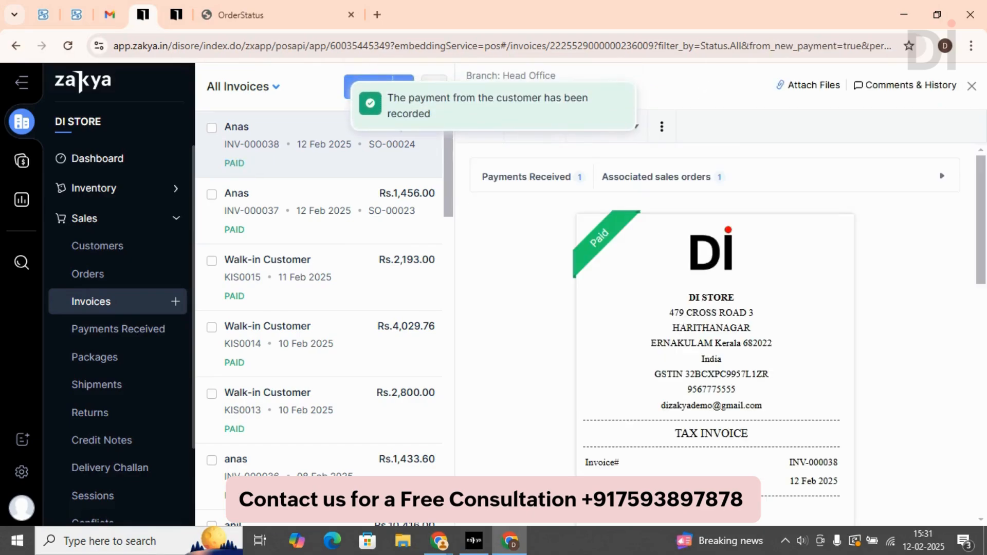
{"action": "scroll", "coordinate": [744, 330], "scroll_direction": "down", "scroll_amount": 10}
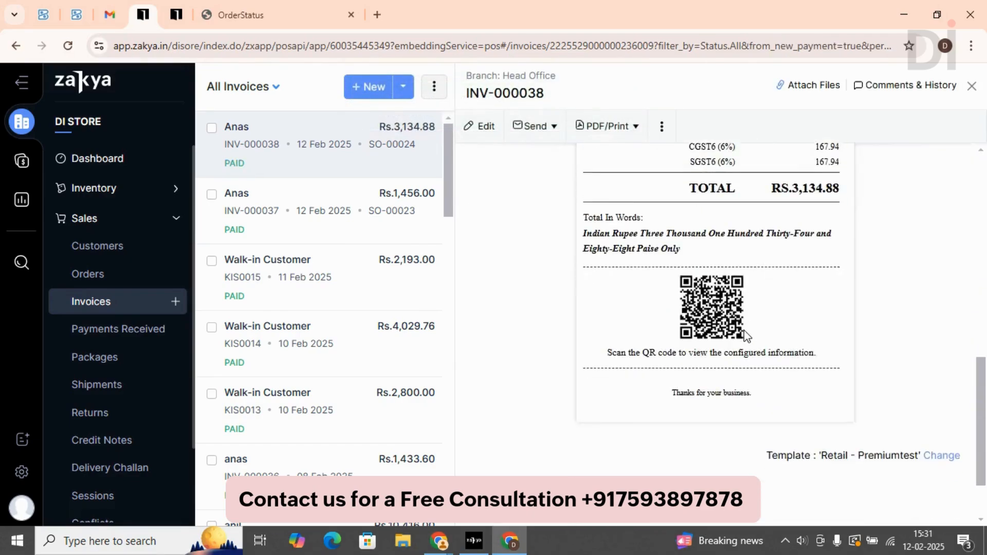
{"action": "scroll", "coordinate": [744, 330], "scroll_direction": "up", "scroll_amount": 10}
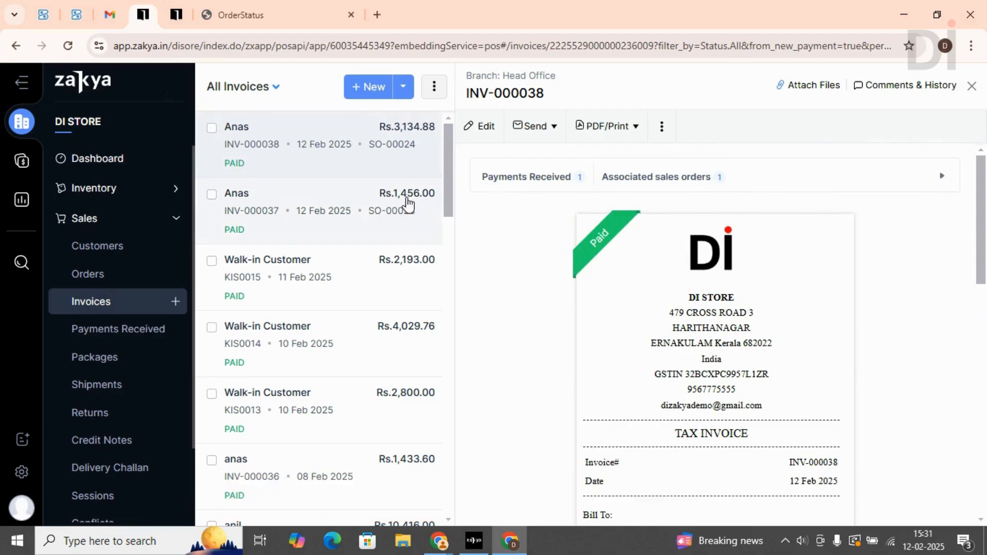
Step: Open the sales orders list and examine the newest order's order status and its invoiced, payment, packed and shipped columns
{"action": "left_click", "coordinate": [100, 278]}
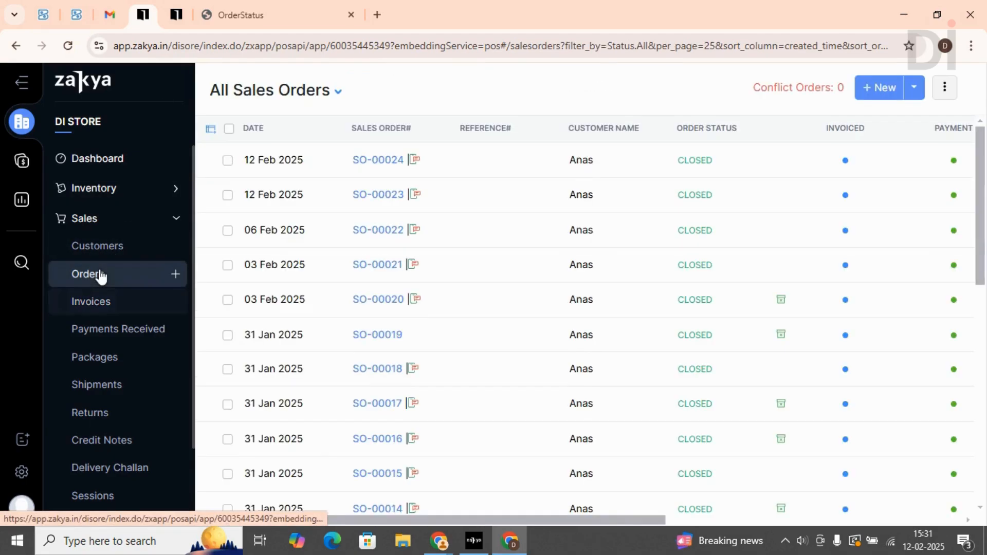
{"action": "scroll", "coordinate": [617, 175], "scroll_direction": "right", "scroll_amount": 2}
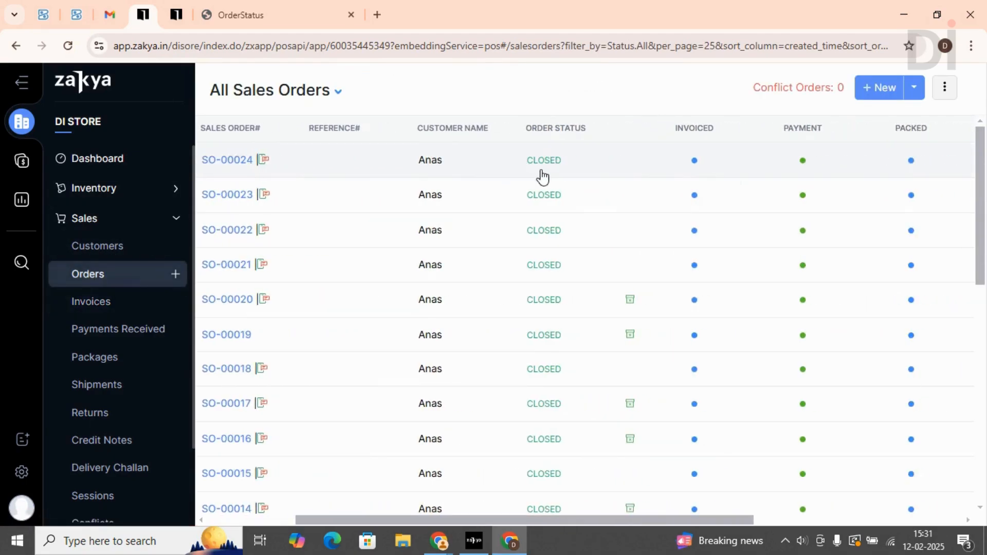
{"action": "scroll", "coordinate": [543, 177], "scroll_direction": "right", "scroll_amount": 5}
{"action": "scroll", "coordinate": [539, 230], "scroll_direction": "right", "scroll_amount": 3}
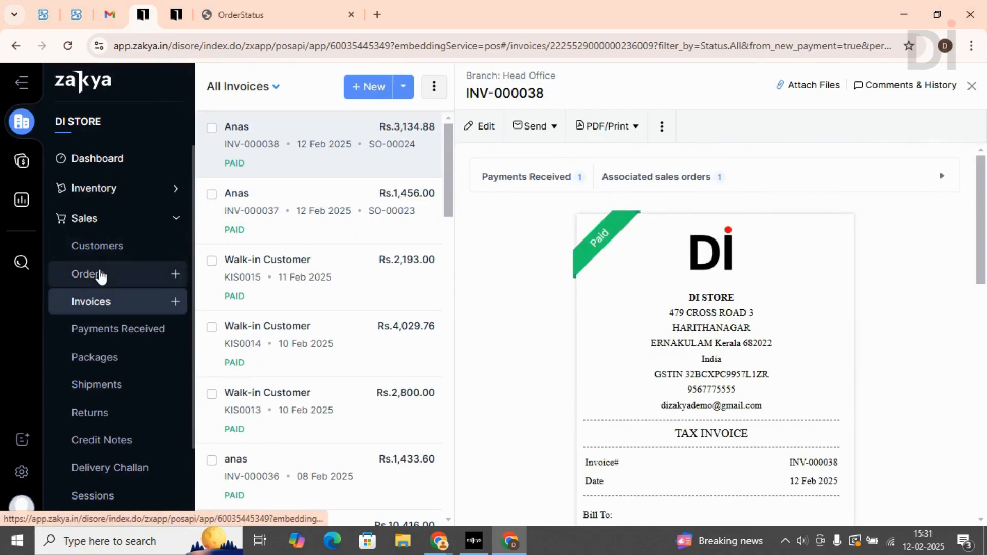
{"action": "left_click", "coordinate": [101, 275]}
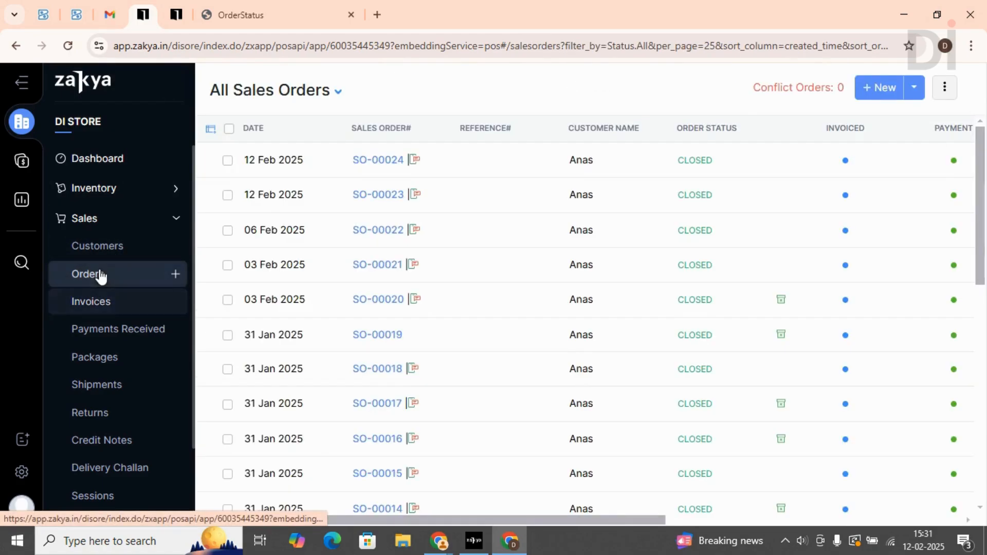
{"action": "scroll", "coordinate": [733, 183], "scroll_direction": "right", "scroll_amount": 3}
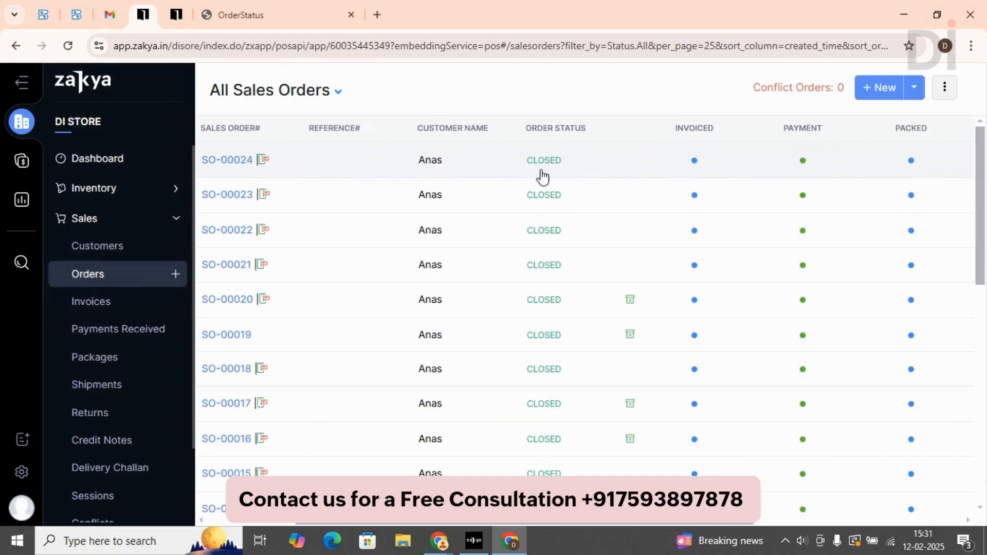
{"action": "scroll", "coordinate": [542, 178], "scroll_direction": "right", "scroll_amount": 3}
{"action": "scroll", "coordinate": [537, 229], "scroll_direction": "right", "scroll_amount": 3}
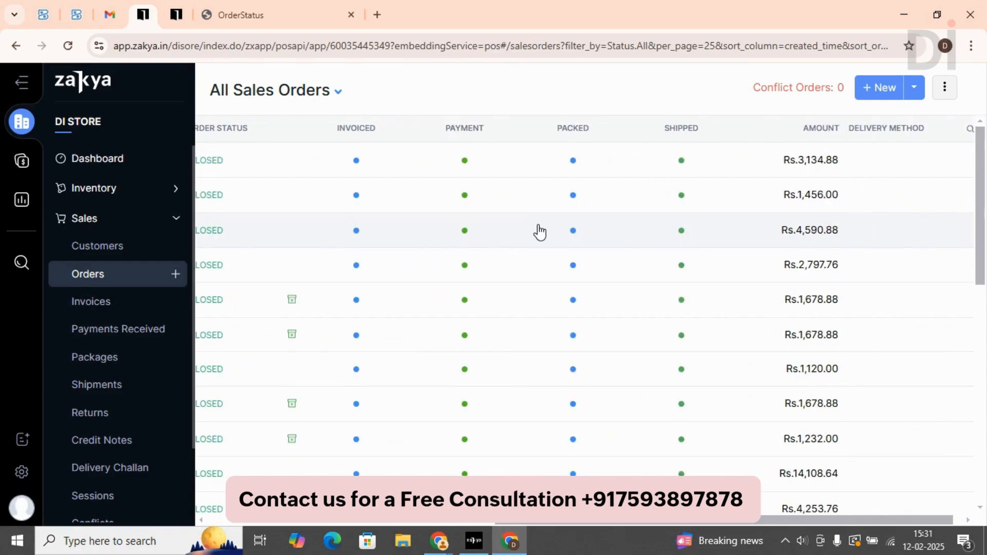
{"action": "scroll", "coordinate": [539, 233], "scroll_direction": "left", "scroll_amount": 6}
{"action": "scroll", "coordinate": [542, 177], "scroll_direction": "right", "scroll_amount": 4}
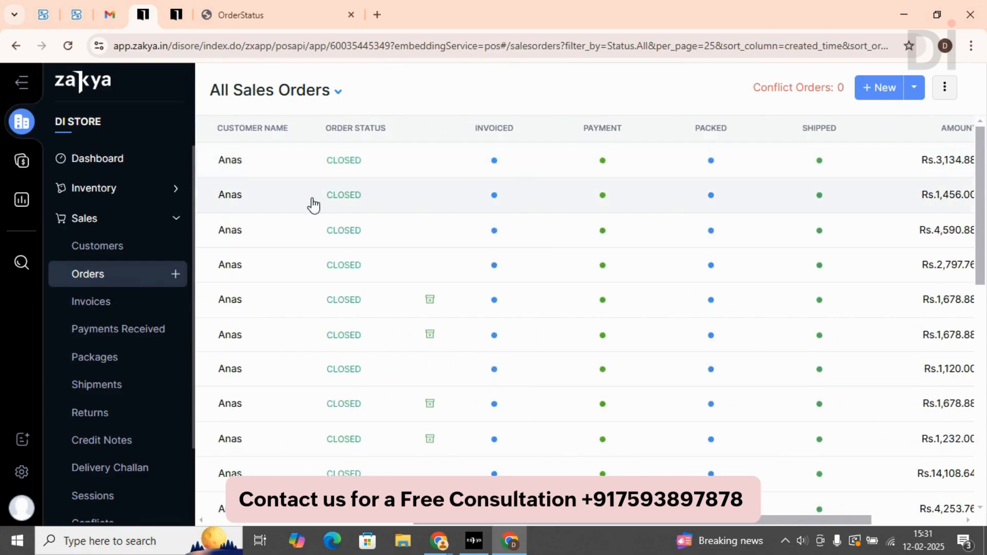
{"action": "scroll", "coordinate": [537, 231], "scroll_direction": "left", "scroll_amount": 4}
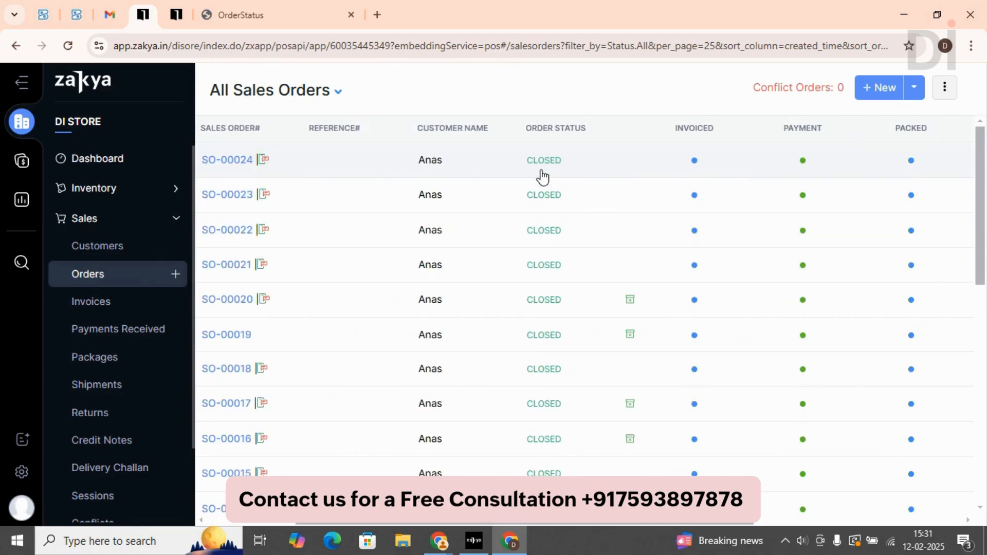
{"action": "scroll", "coordinate": [542, 177], "scroll_direction": "right", "scroll_amount": 6}
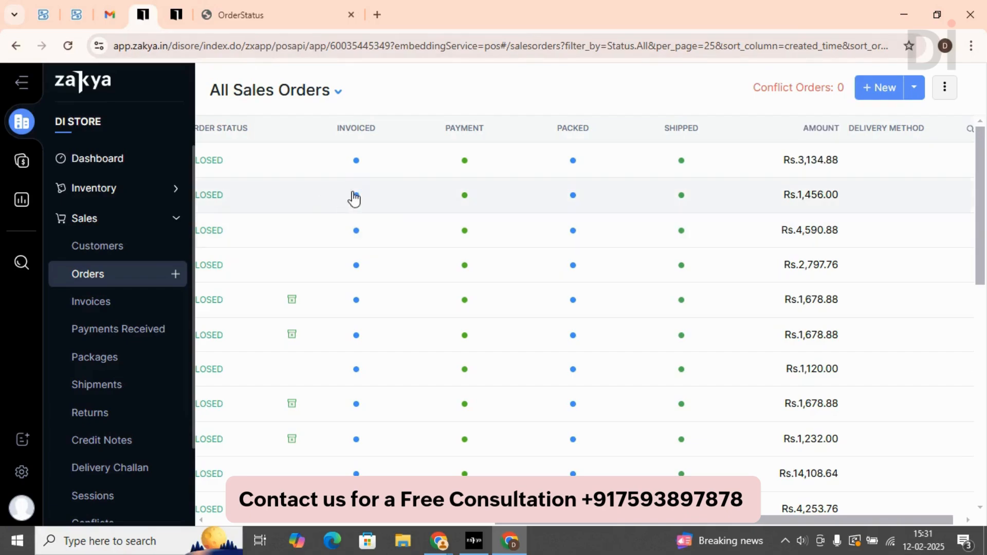